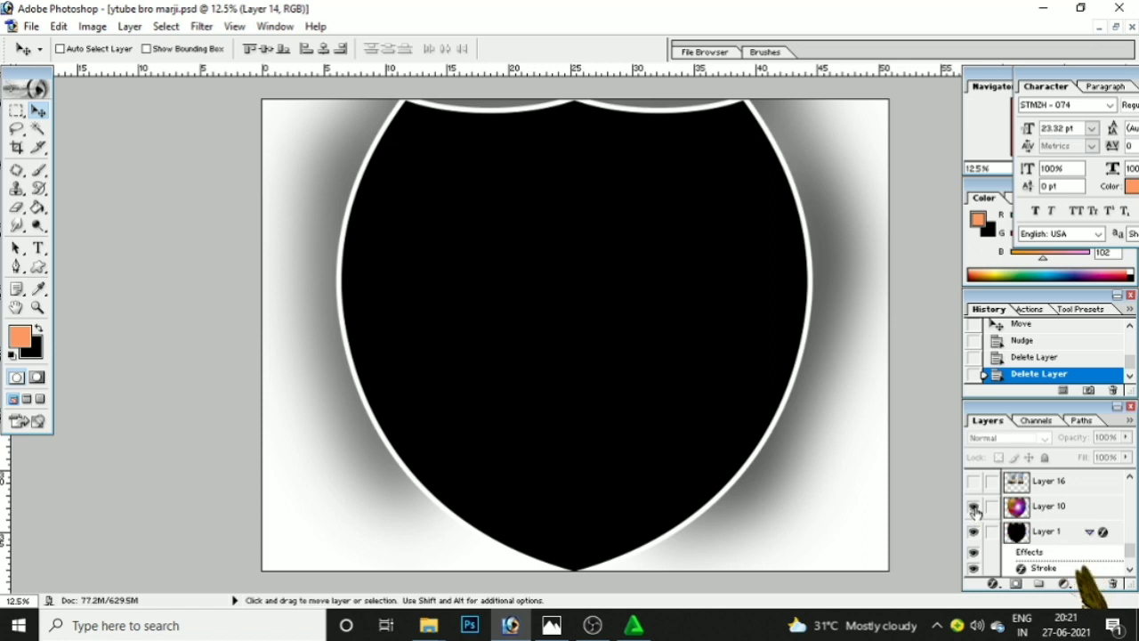
Make the colourful background Layer 10, the temple Layer 16 and the colour overlay Layer 9 visible inside the shield
left_click(974, 506)
scroll(975, 511, "up", 1)
left_click(974, 510)
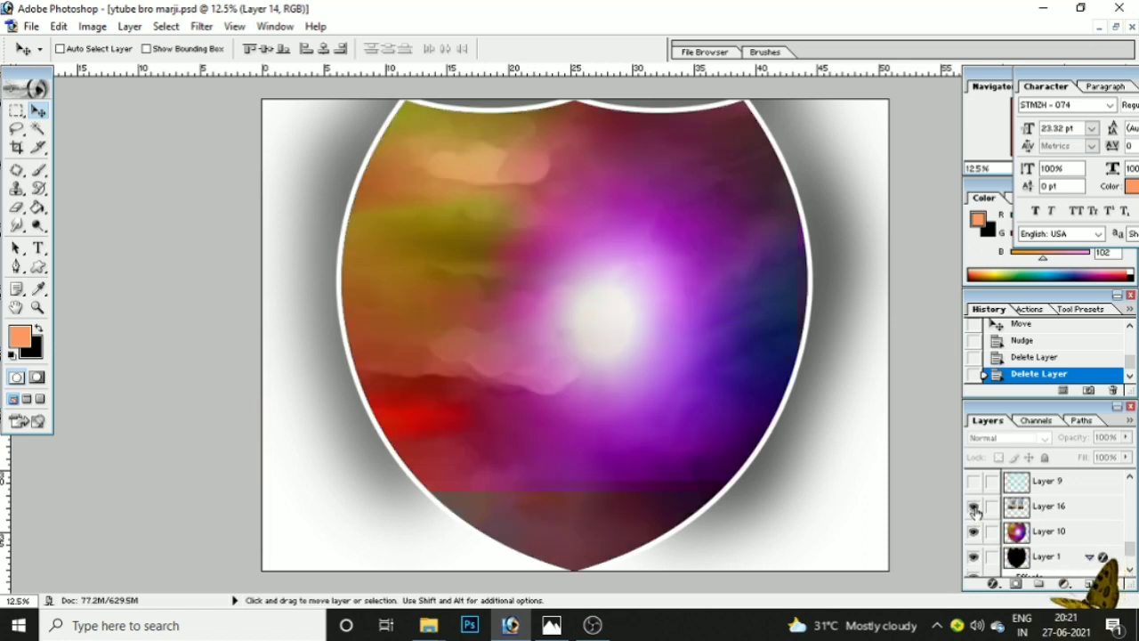
scroll(976, 513, "up", 1)
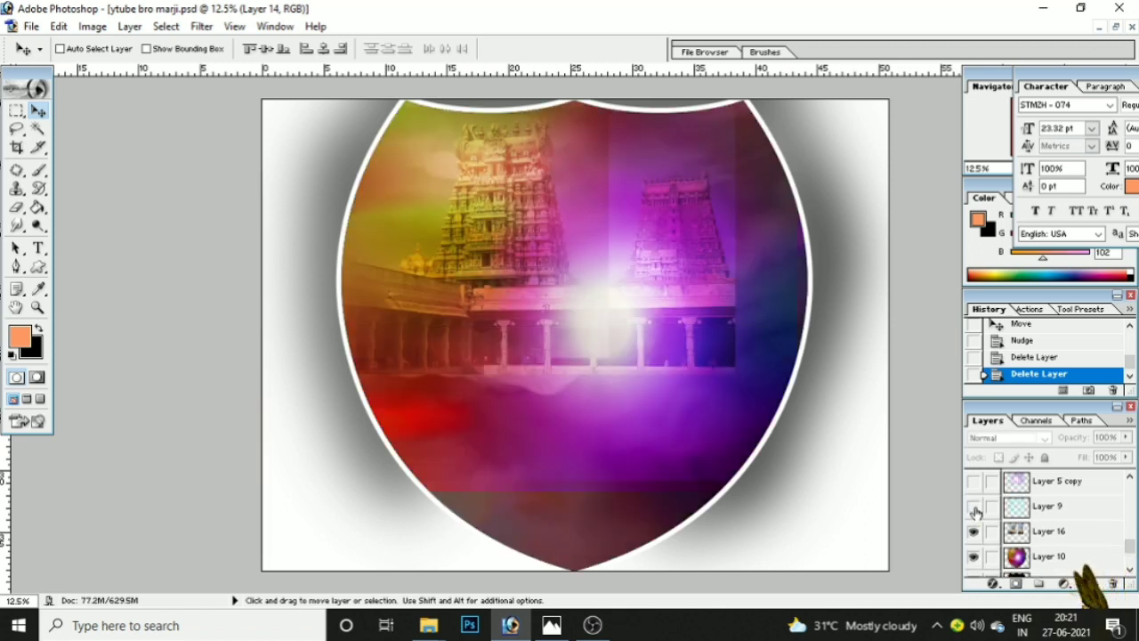
left_click(974, 506)
Turn on the background light and texture layers: Layer 5 copy, Layer 12, Layer 17 copy and Layer 13
scroll(975, 513, "up", 1)
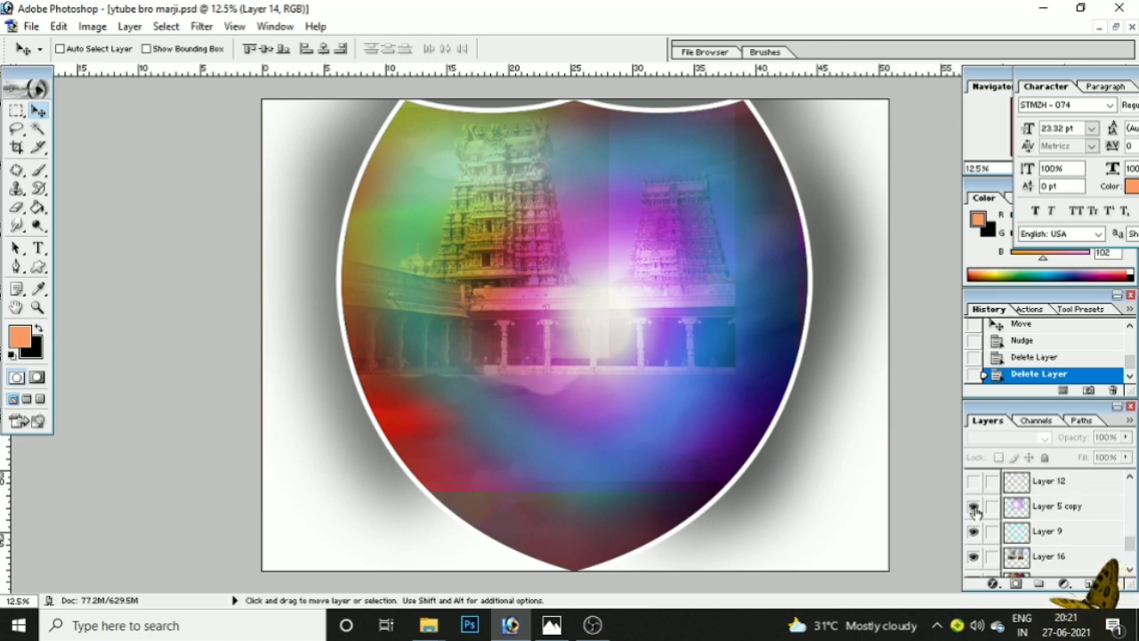
left_click(974, 508)
scroll(975, 512, "up", 1)
left_click(974, 506)
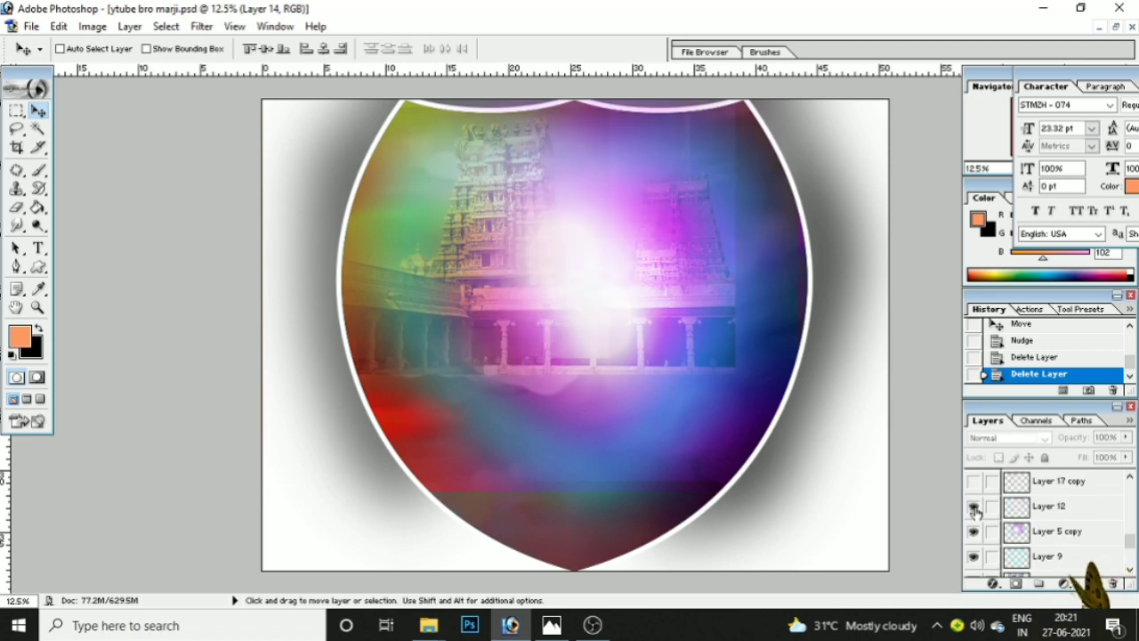
scroll(976, 512, "up", 1)
left_click(974, 507)
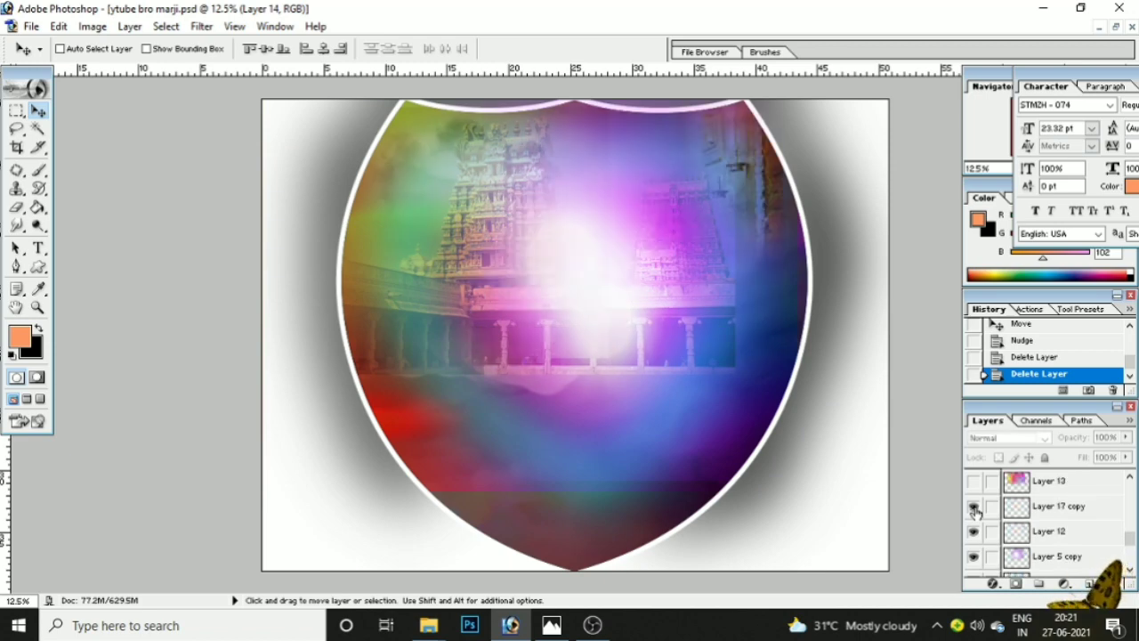
scroll(975, 513, "up", 1)
left_click(974, 506)
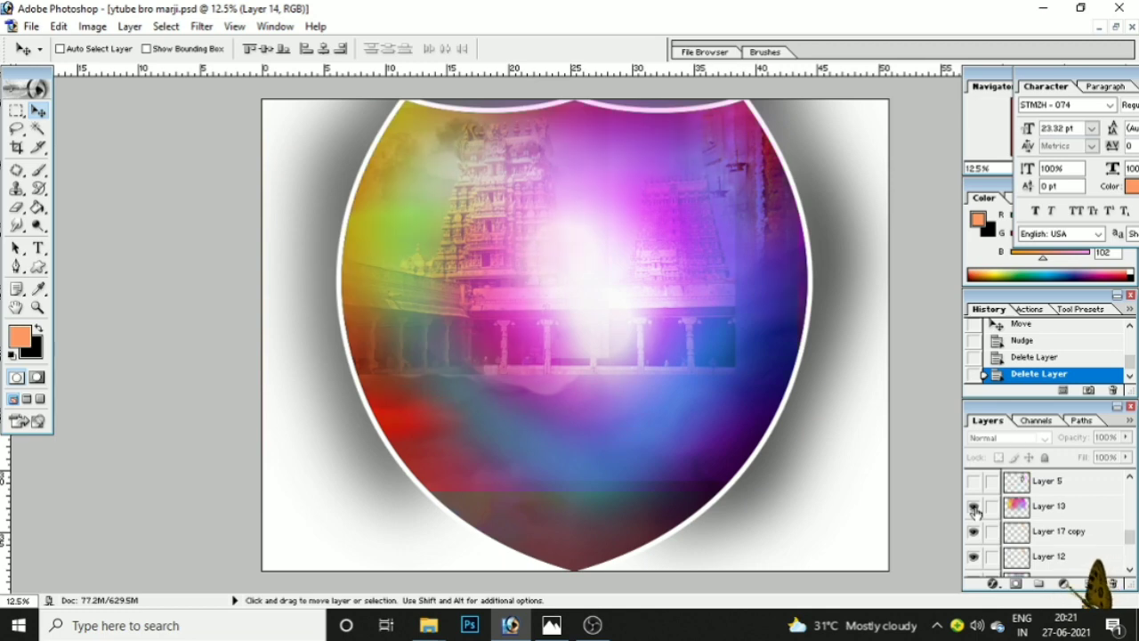
Show the tinted bride and groom side portraits by turning on Layer 5, Layer 4, Layer 2 and Layer 3
scroll(975, 512, "up", 1)
left_click(974, 506)
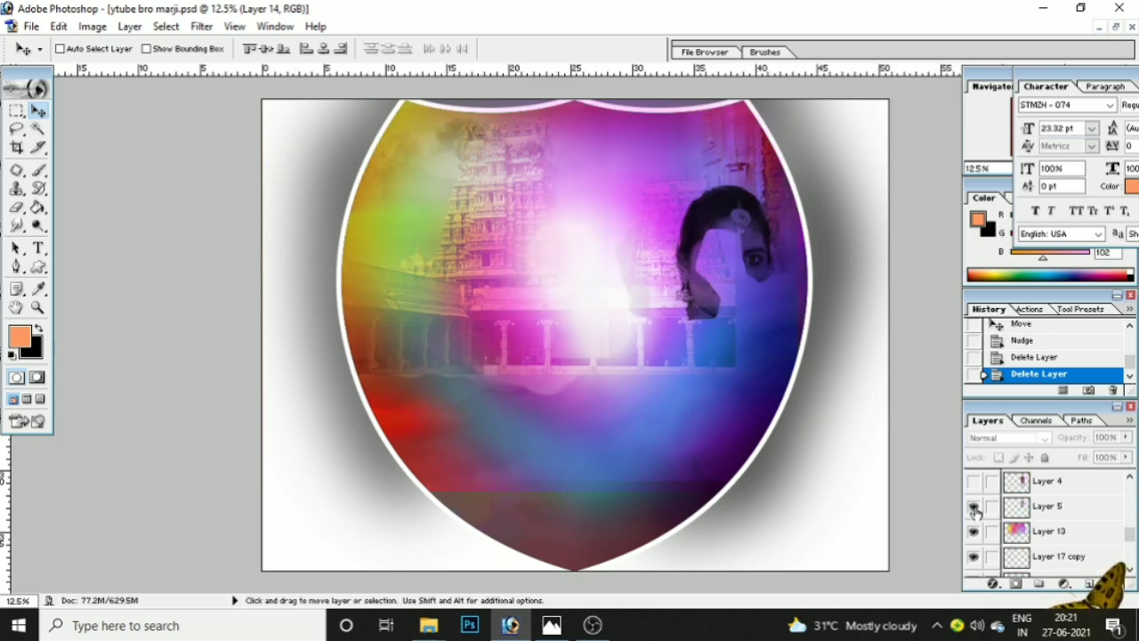
scroll(974, 511, "up", 1)
left_click(974, 506)
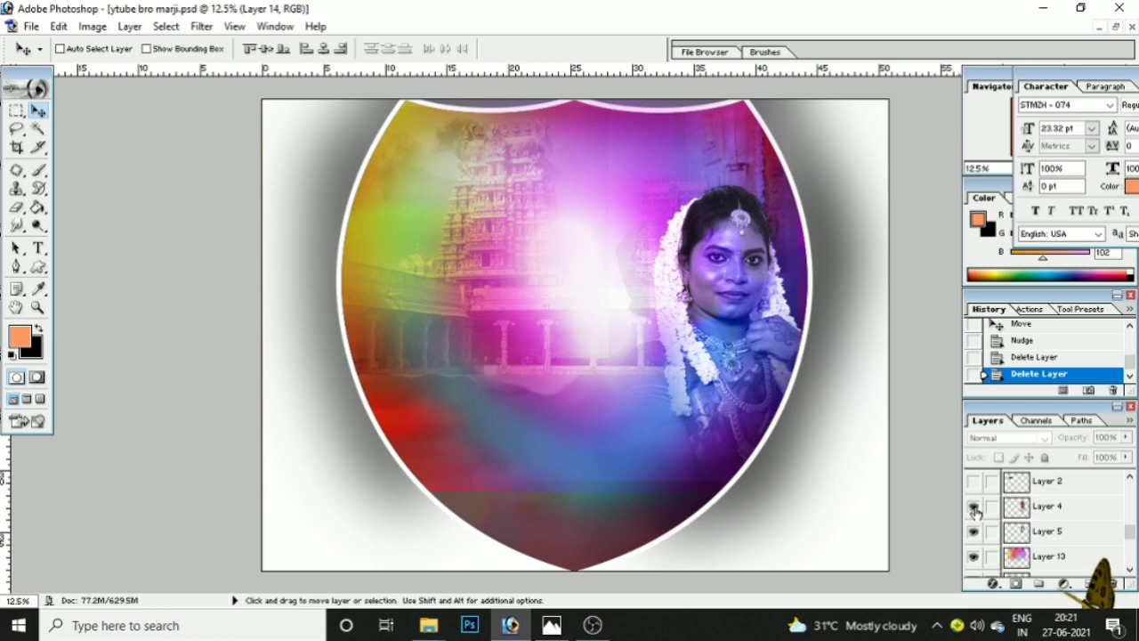
scroll(975, 511, "up", 1)
left_click(975, 507)
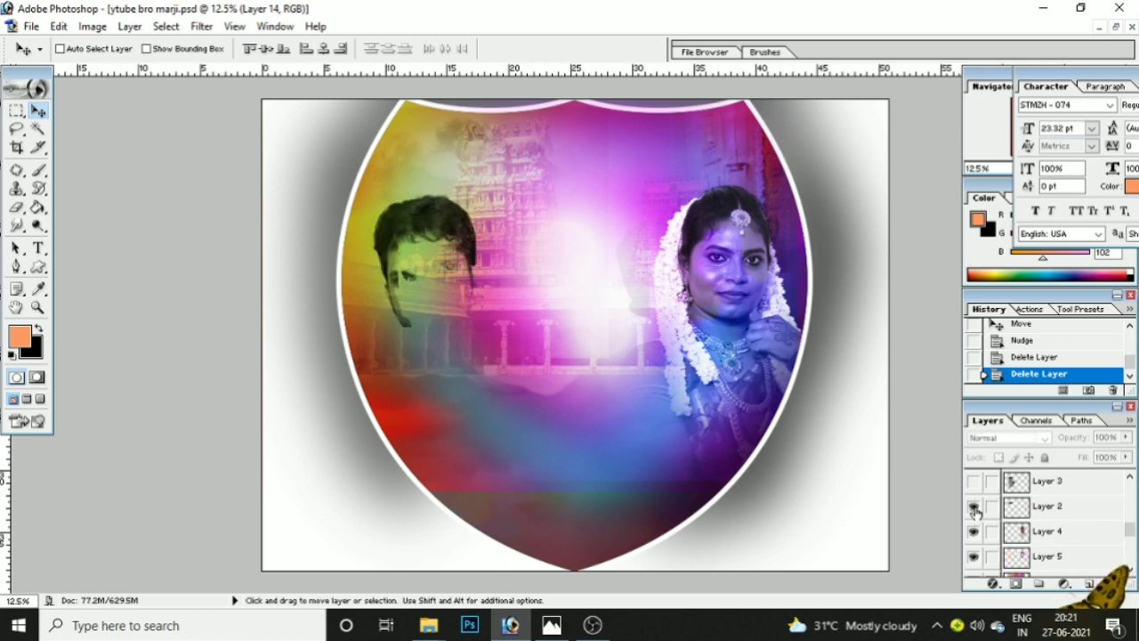
scroll(975, 512, "up", 1)
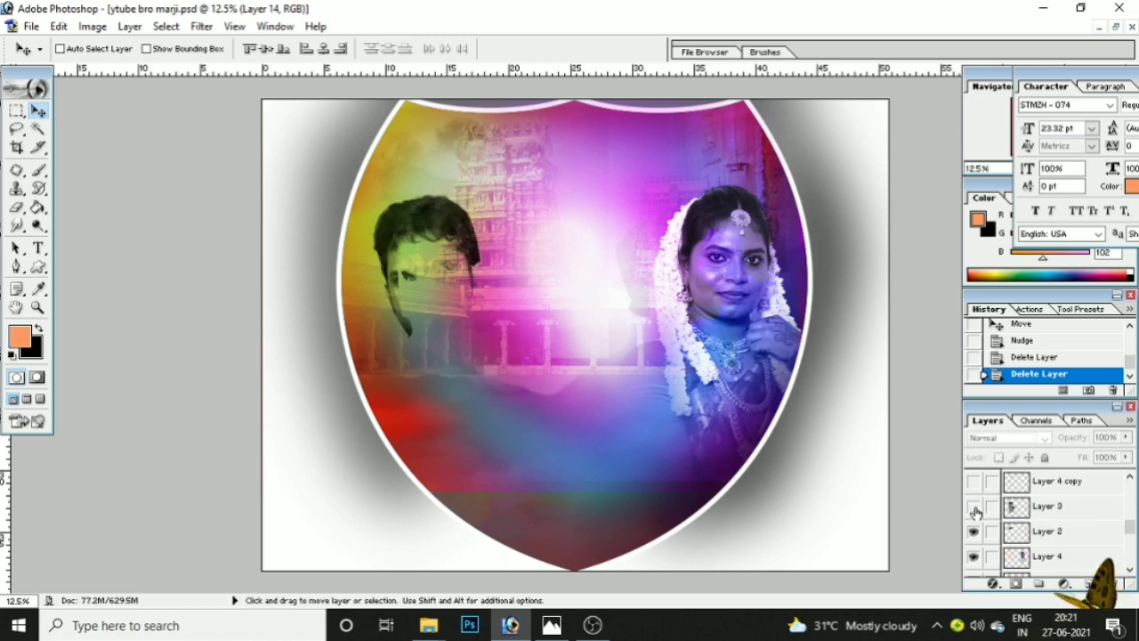
left_click(974, 506)
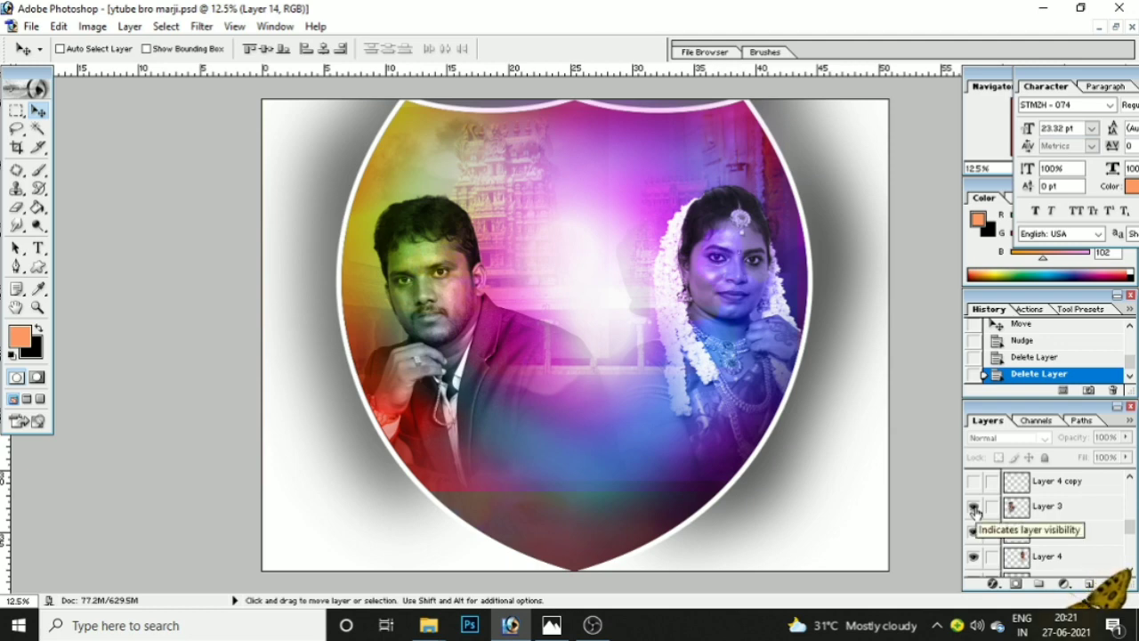
Turn on Layer 4 copy, Layer 6 and Layer 7 to show the sparkles and the full-length couple
scroll(975, 510, "up", 1)
left_click(974, 506)
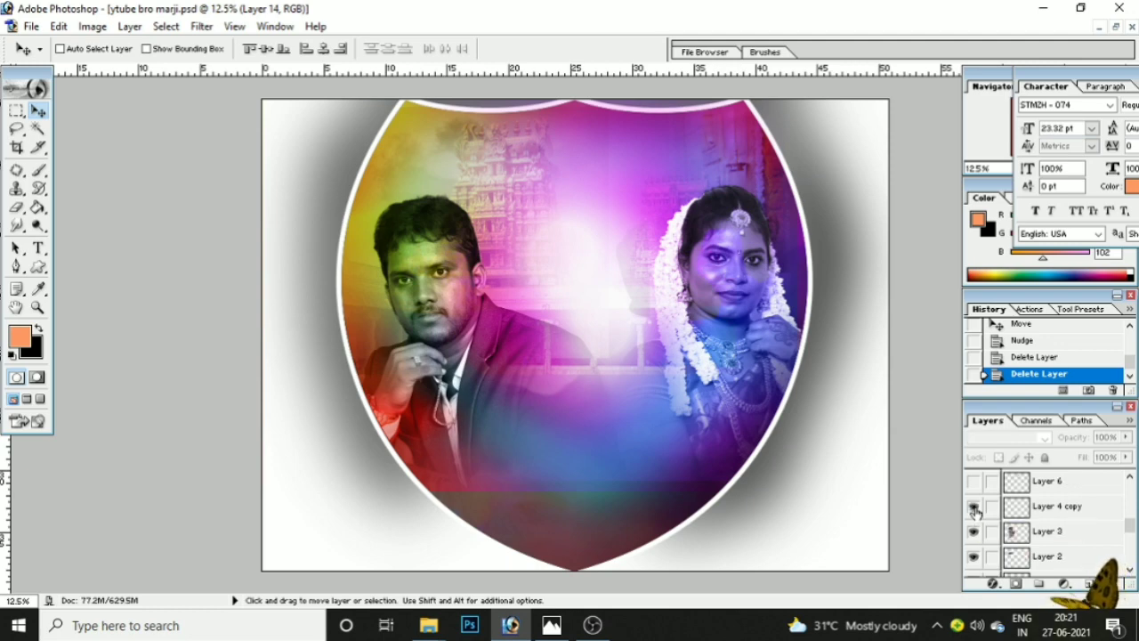
scroll(975, 510, "up", 1)
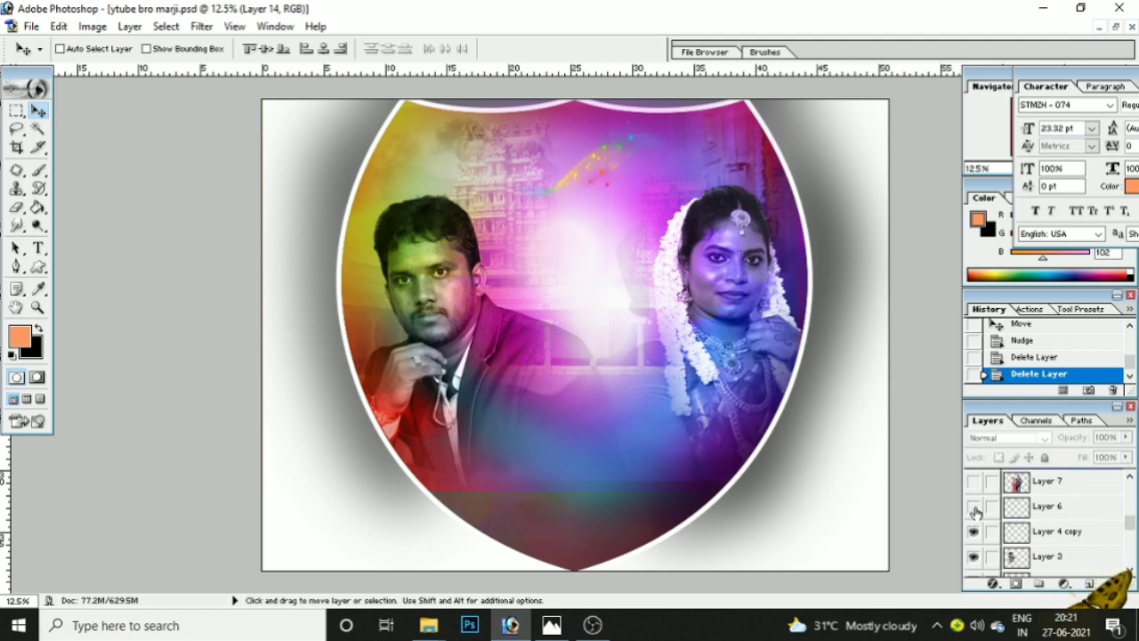
left_click(973, 506)
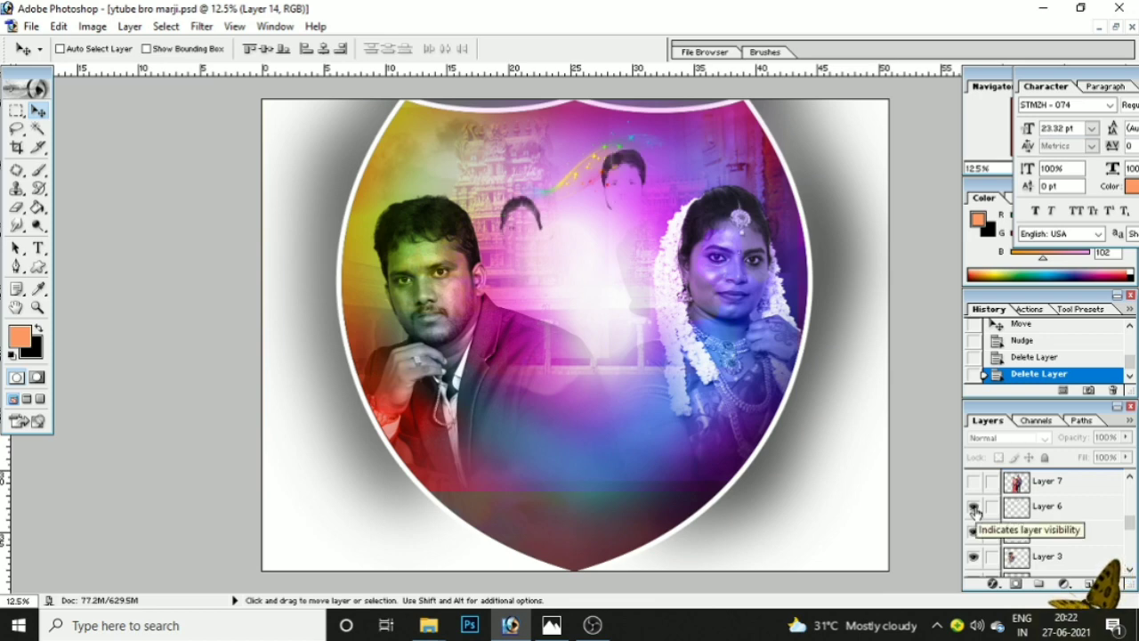
scroll(974, 509, "up", 1)
left_click(973, 506)
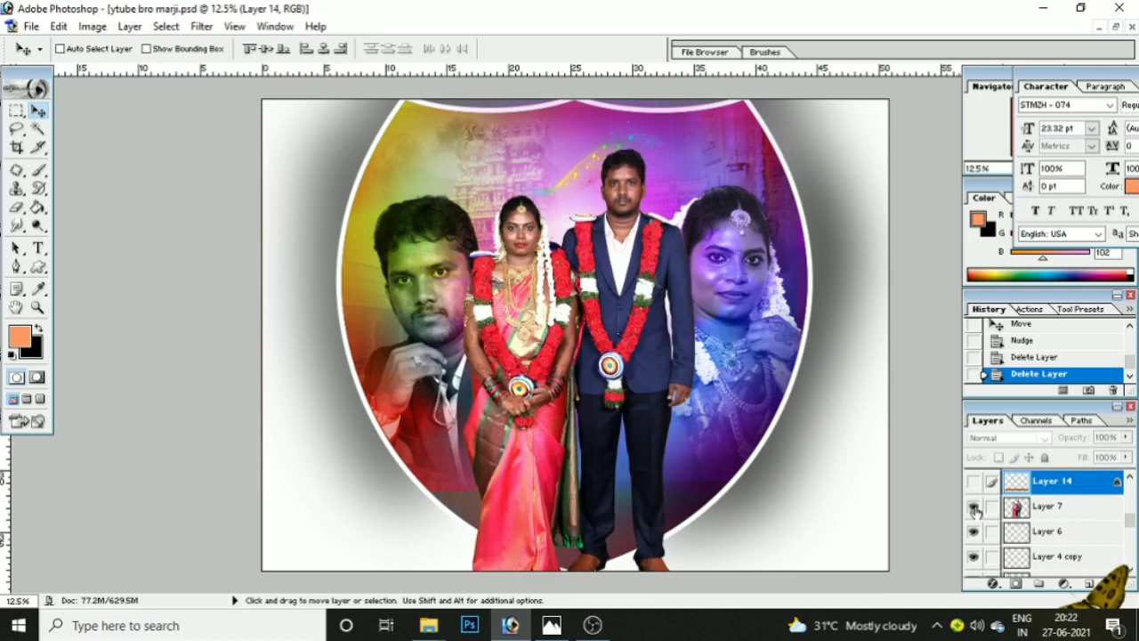
Make Layer 14 and Layer 15 visible for the ornamental strip across the lower part of the banner
scroll(973, 508, "up", 1)
left_click(973, 506)
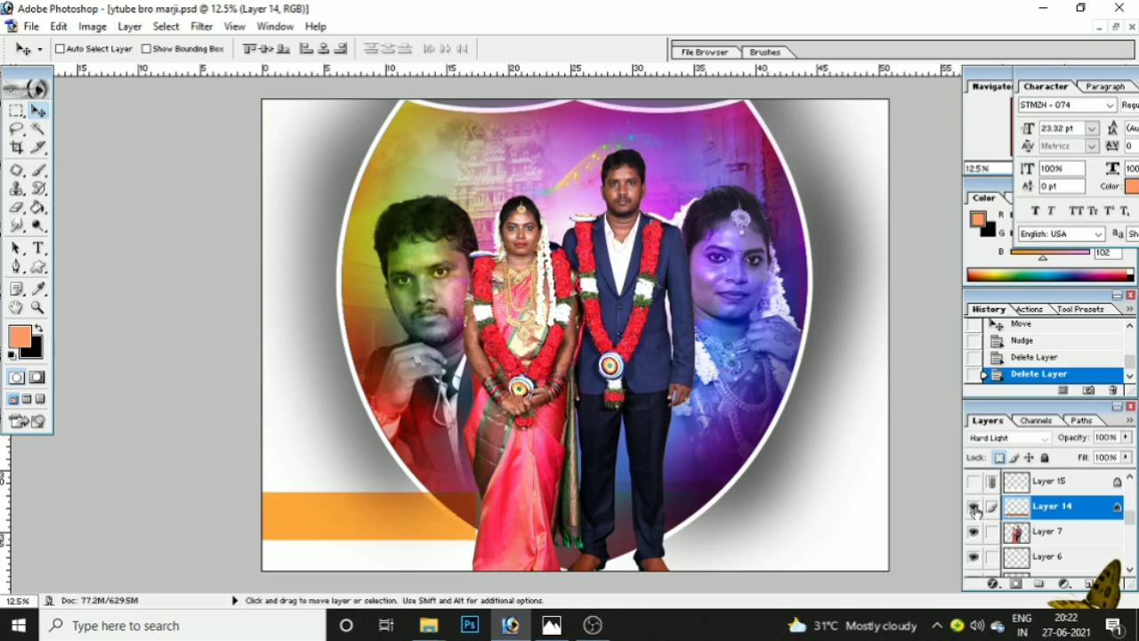
scroll(975, 510, "up", 1)
left_click(973, 506)
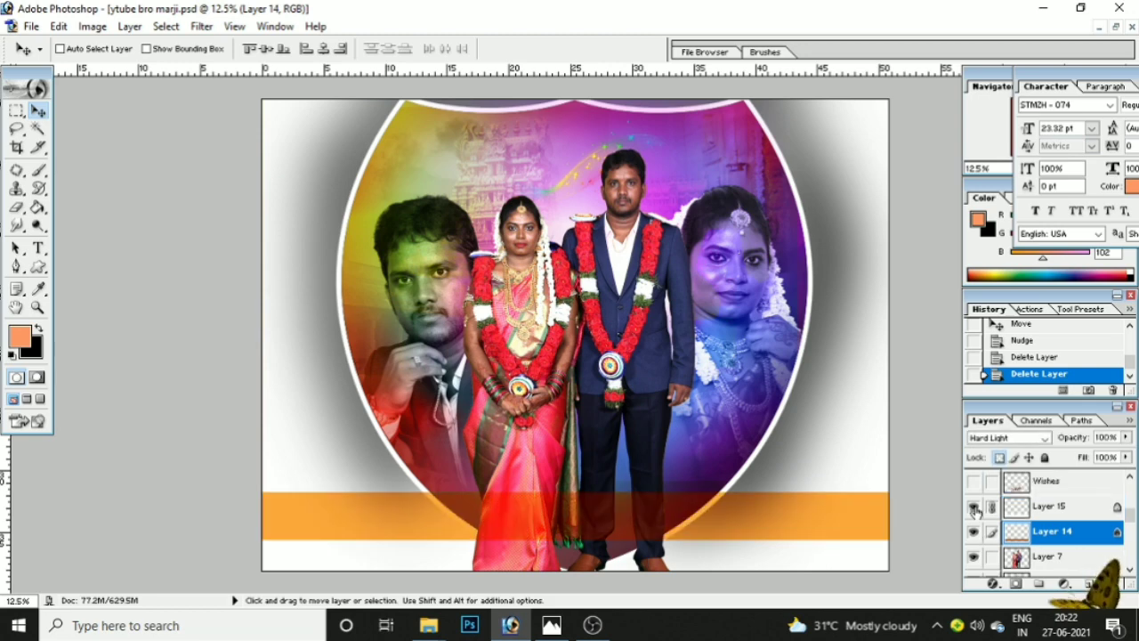
Show the greeting artwork by turning on the Wishes layer and the Happy Wedding copy layer
scroll(974, 510, "up", 1)
left_click(974, 506)
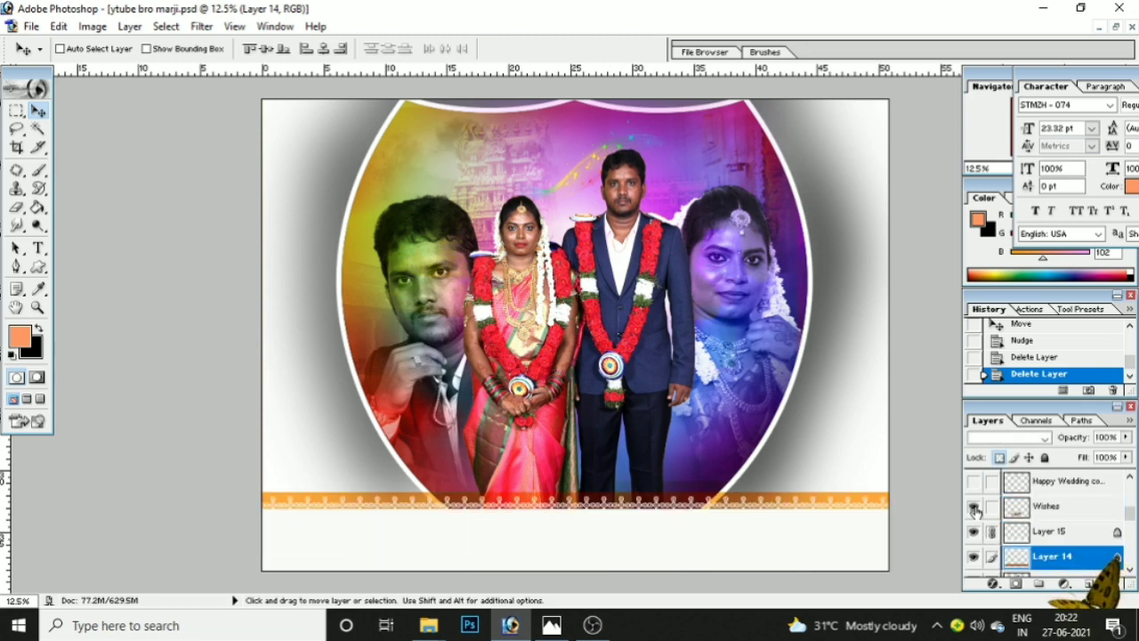
scroll(975, 508, "up", 1)
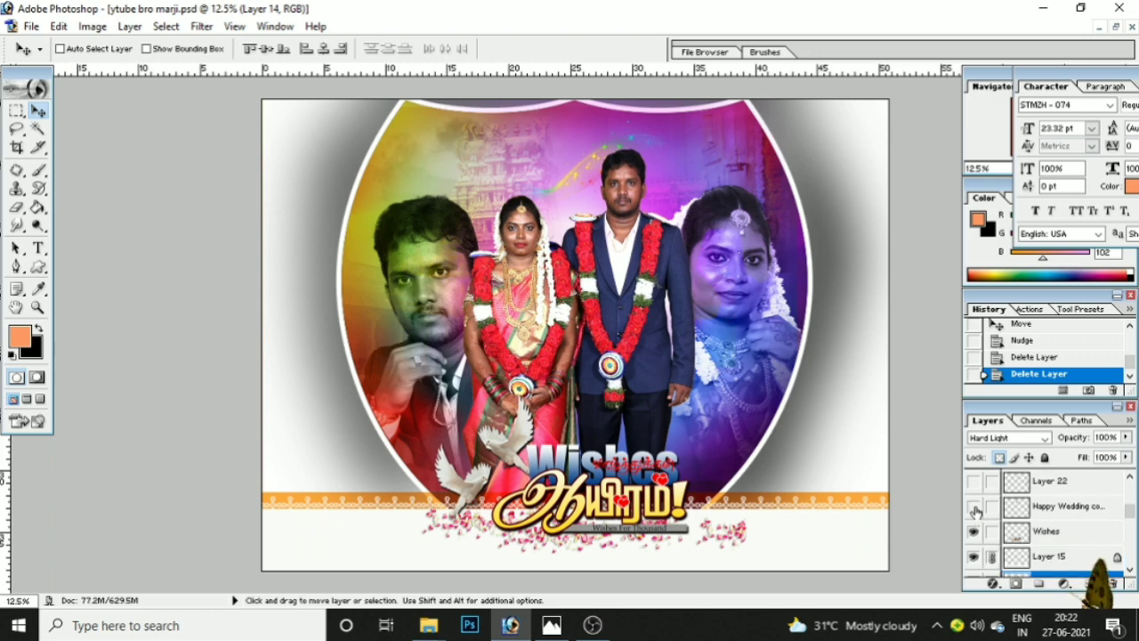
left_click(974, 506)
Turn on the small side portrait Layer 22 and the silhouette layers Layer 22 copy through Layer 22 copy 4
scroll(975, 509, "up", 1)
left_click(973, 506)
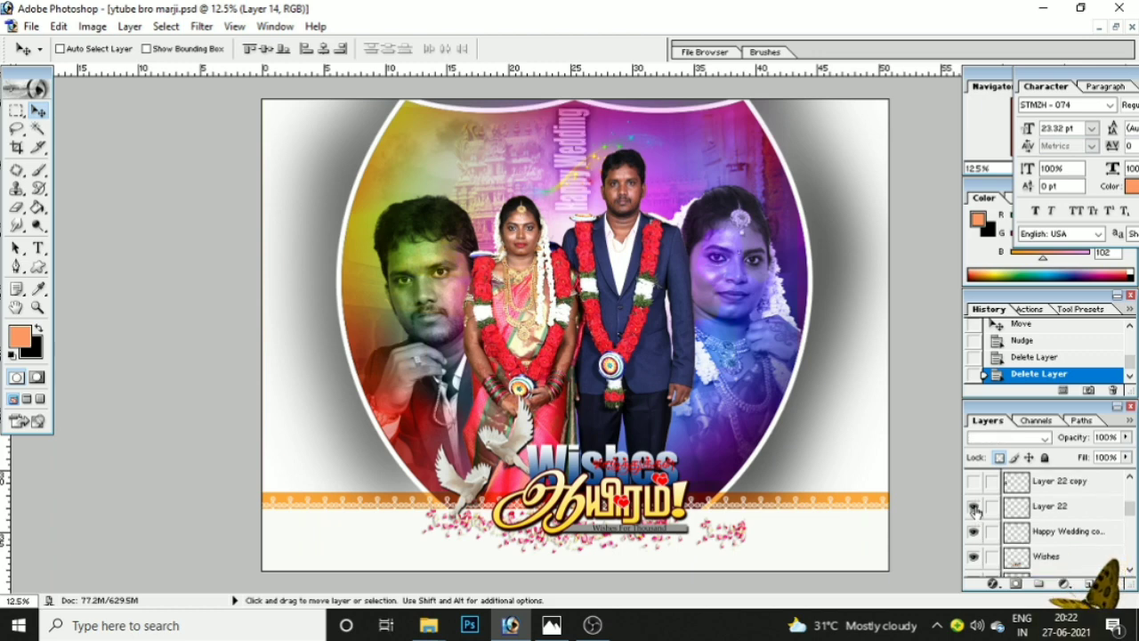
scroll(974, 510, "up", 1)
left_click(974, 507)
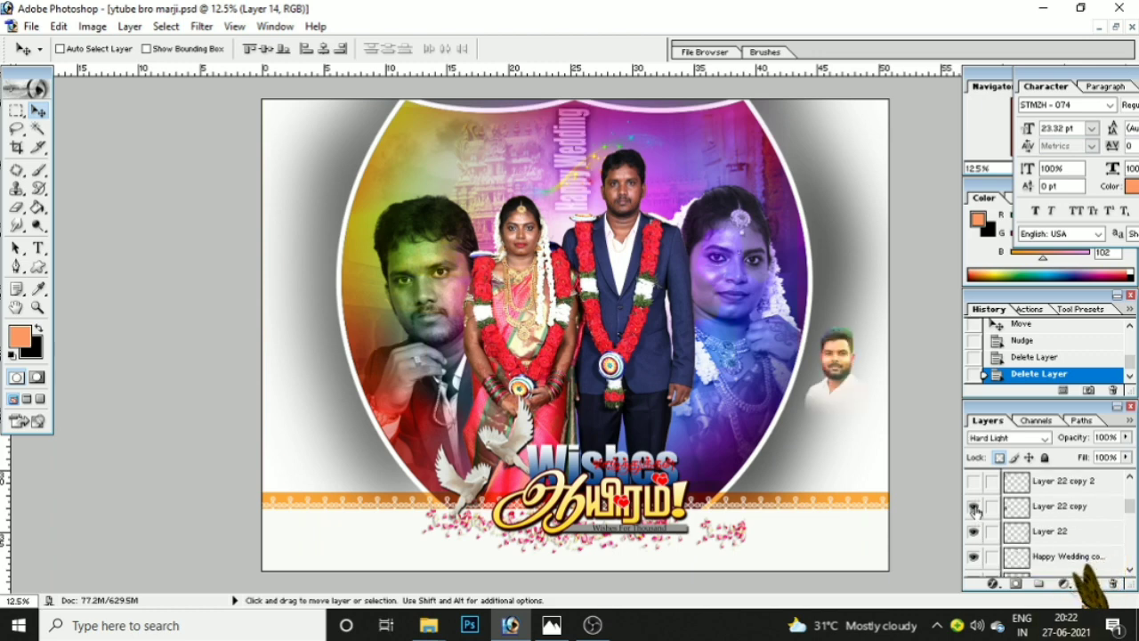
scroll(976, 508, "up", 1)
left_click(973, 507)
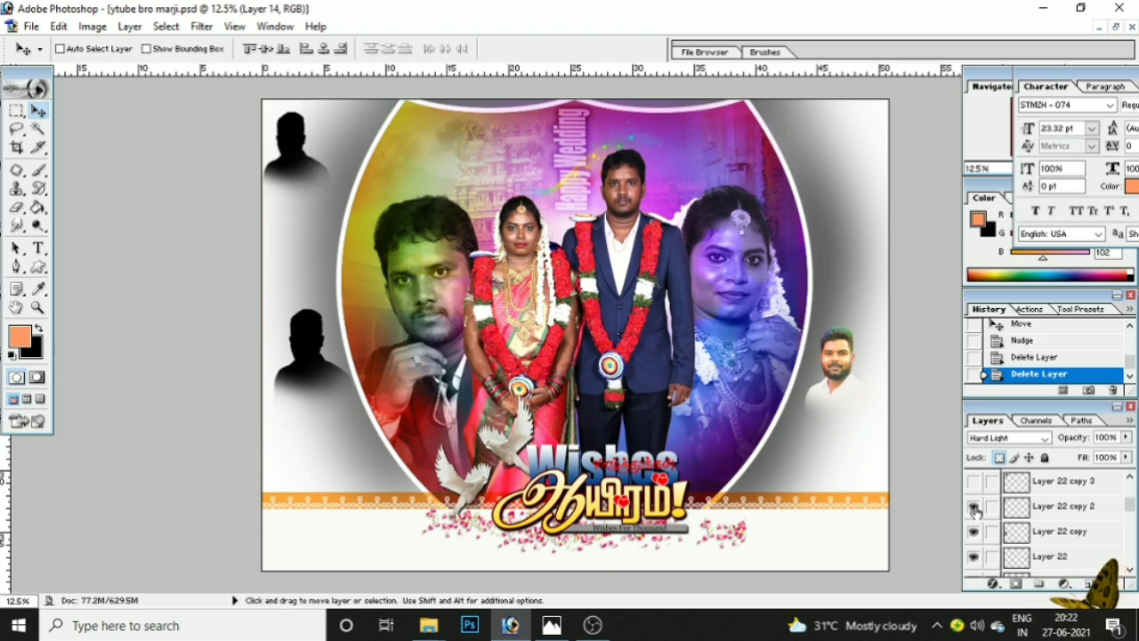
scroll(974, 509, "up", 1)
left_click(974, 506)
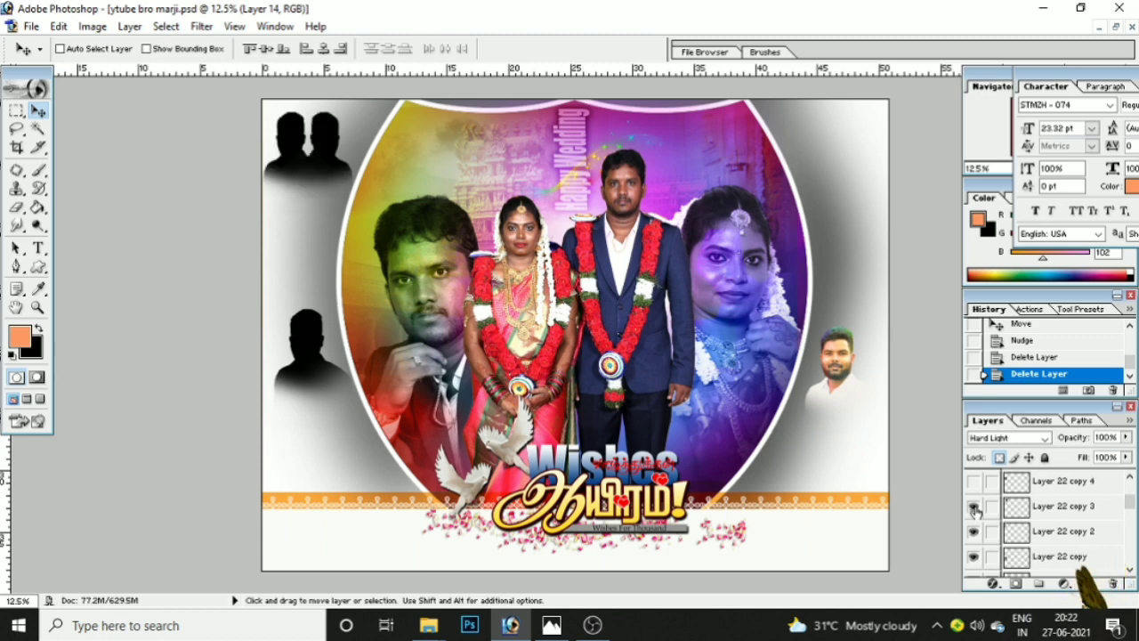
scroll(974, 508, "up", 1)
left_click(973, 506)
Make the remaining silhouettes visible: Layer 22 copy 5, Layer 22 copy 6 and Layer 22 copy 7
scroll(974, 509, "up", 1)
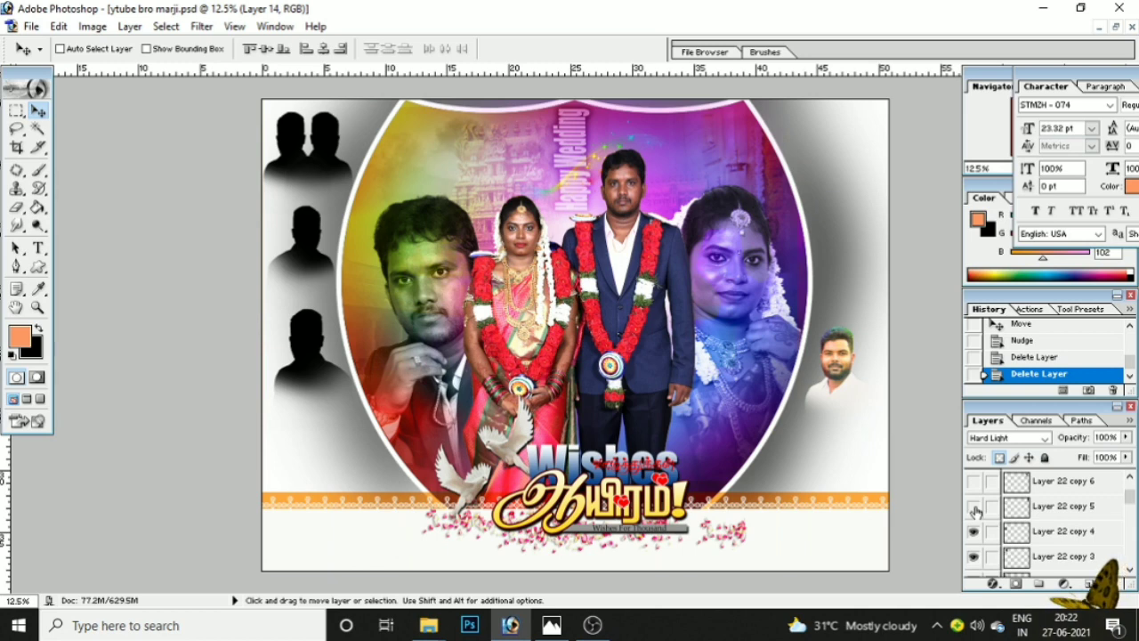
left_click(974, 506)
scroll(974, 509, "up", 1)
left_click(973, 506)
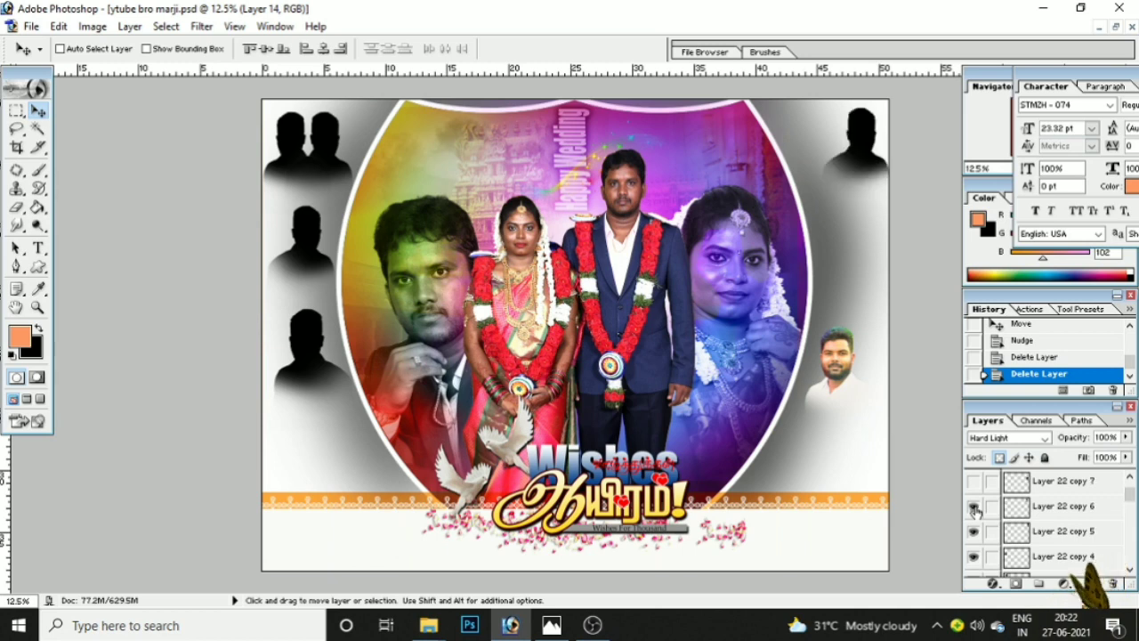
scroll(974, 509, "up", 1)
left_click(974, 506)
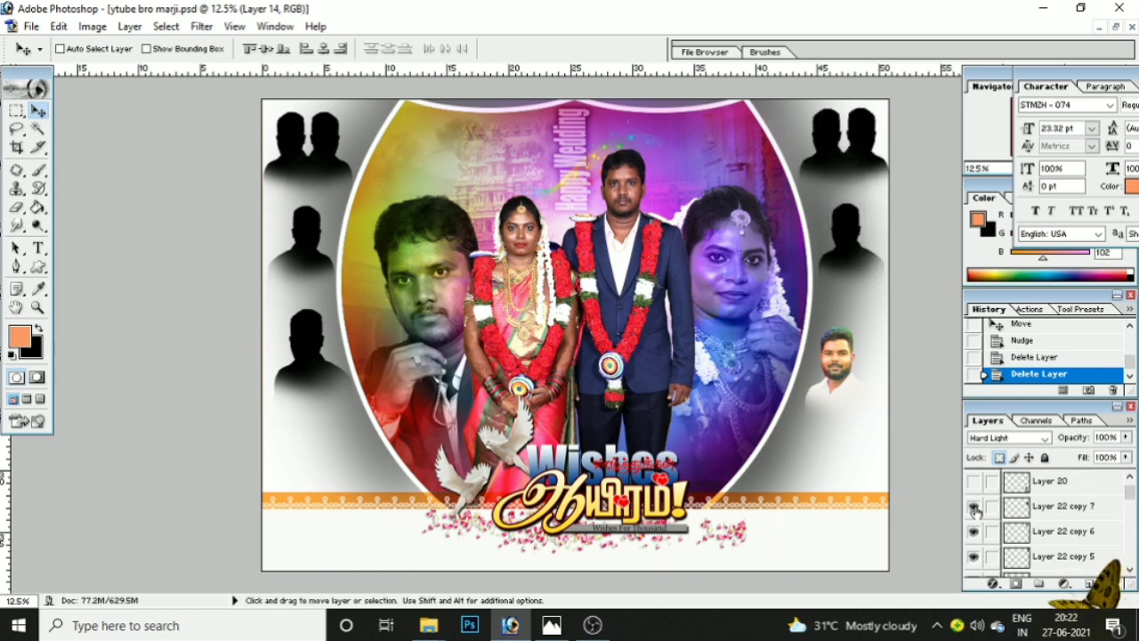
Show the two portraits in the banner's lower corners by turning on Layer 20 and Layer 21
scroll(974, 509, "up", 1)
left_click(973, 506)
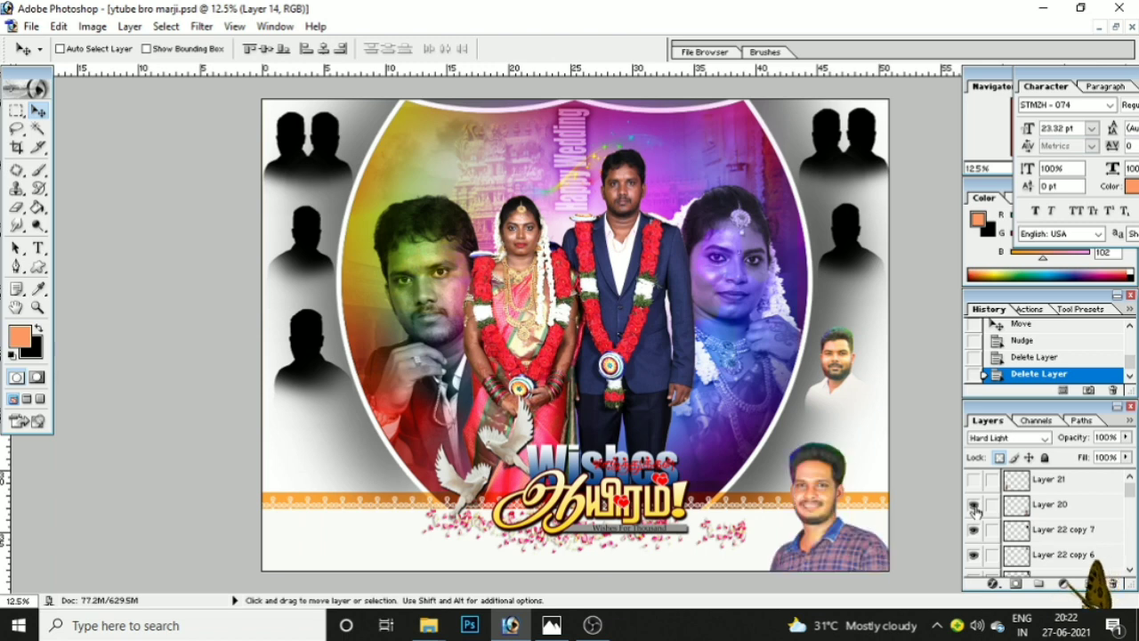
left_click(974, 479)
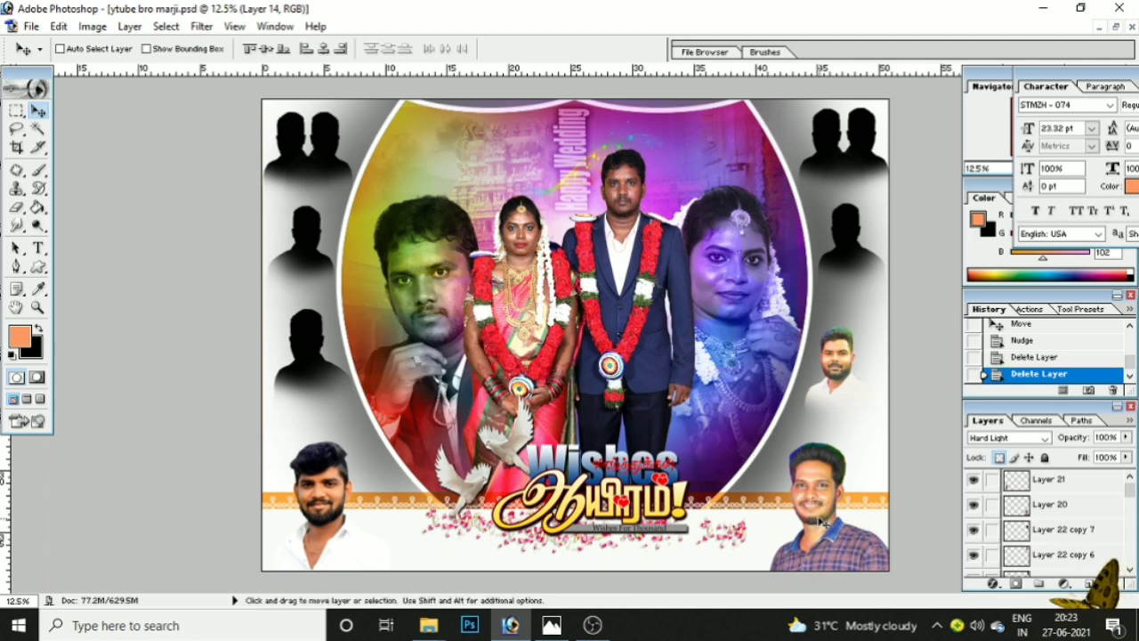
Hide the panels and examine the banner's lower-left portrait, doves, ornamental strip and greeting text at up to 50% magnification
key("Tab")
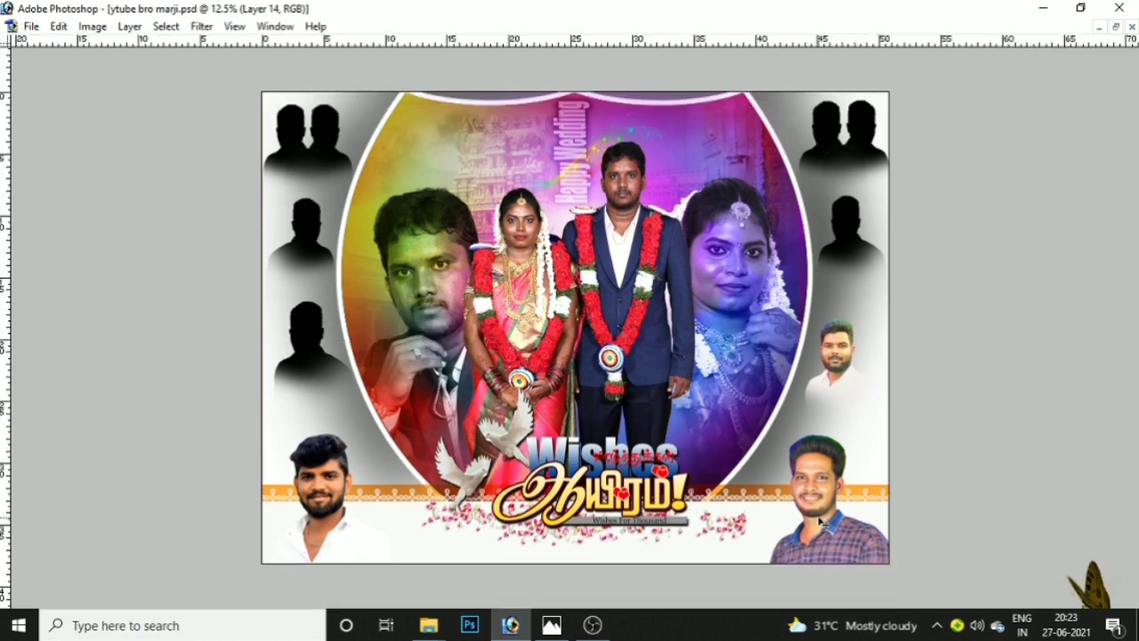
key("ctrl+plus")
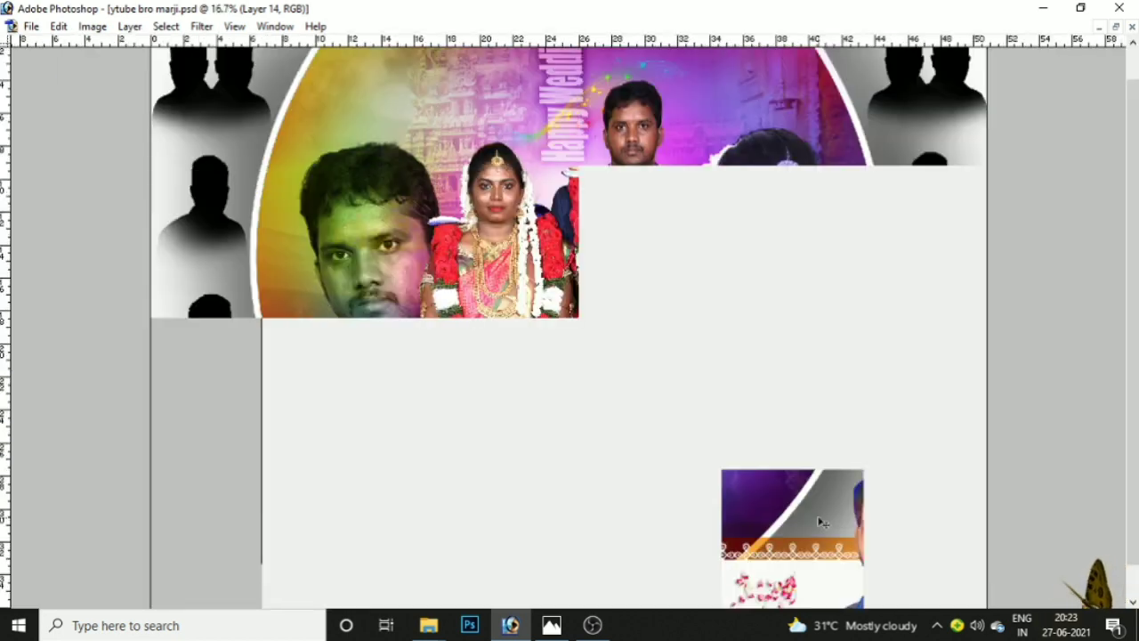
key("ctrl+plus")
key("ctrl+plus")
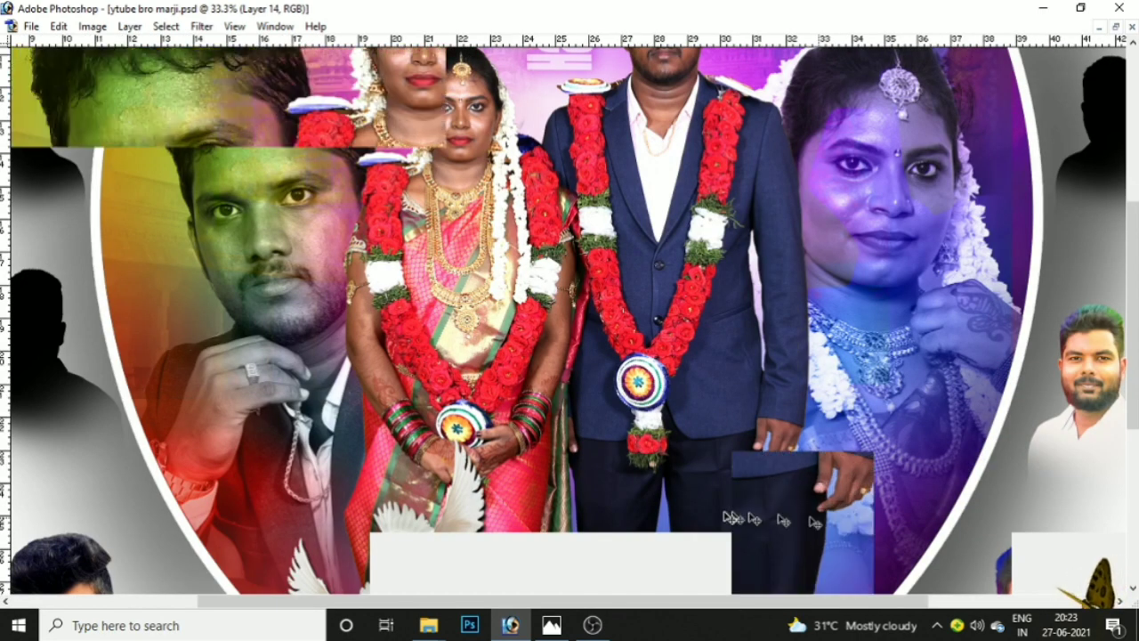
scroll(570, 515, "down", 2)
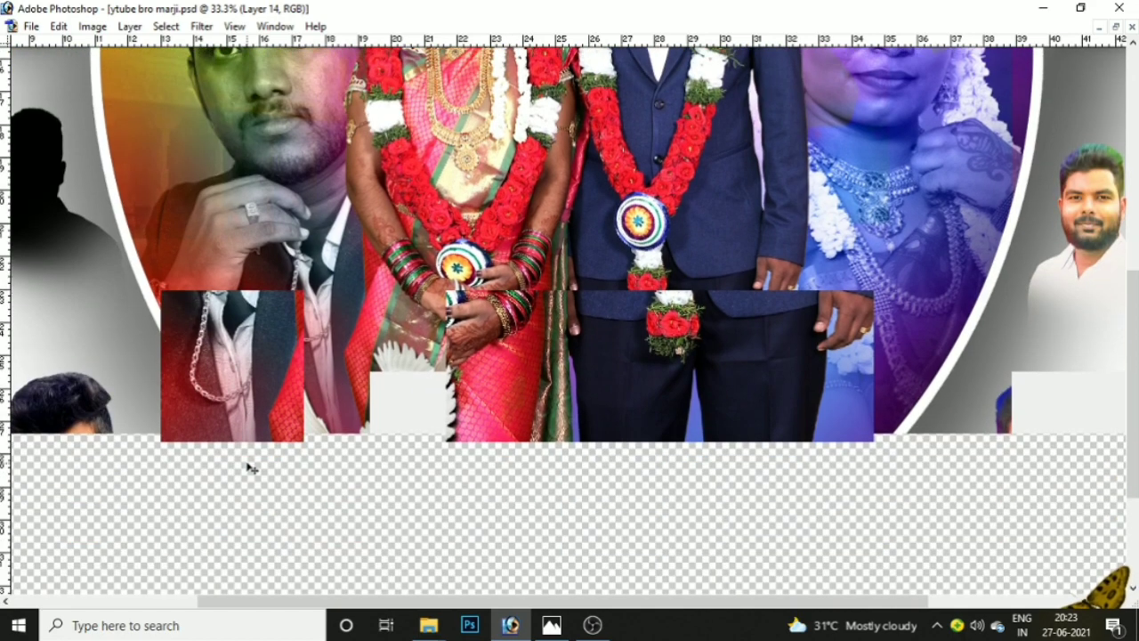
scroll(249, 467, "down", 2)
scroll(249, 467, "down", 3)
scroll(249, 467, "left", 4)
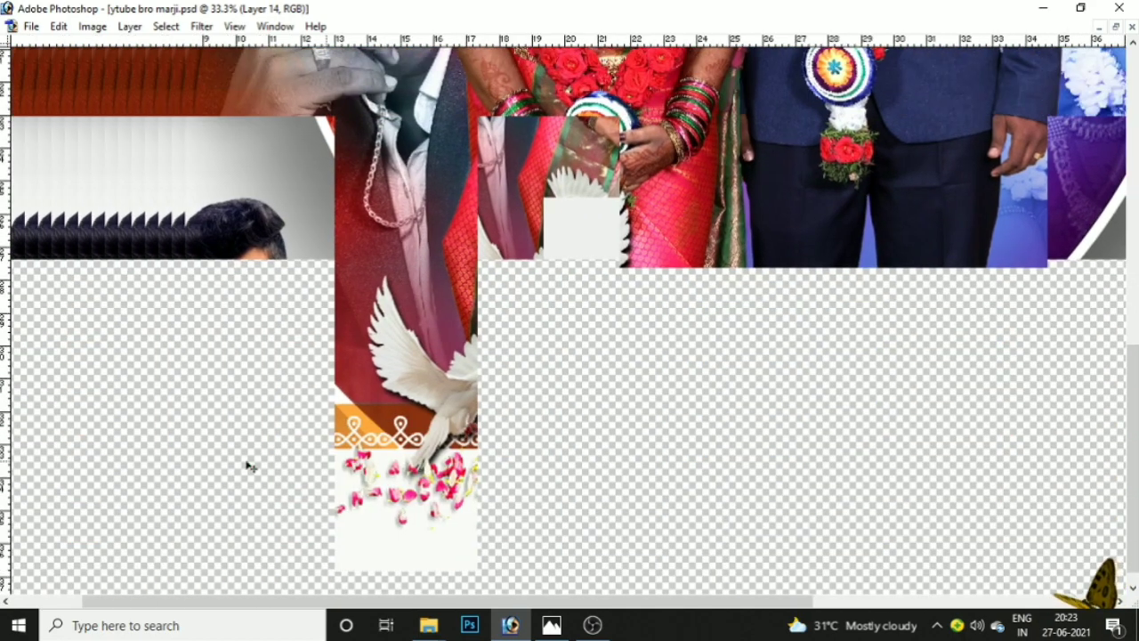
scroll(249, 467, "left", 1)
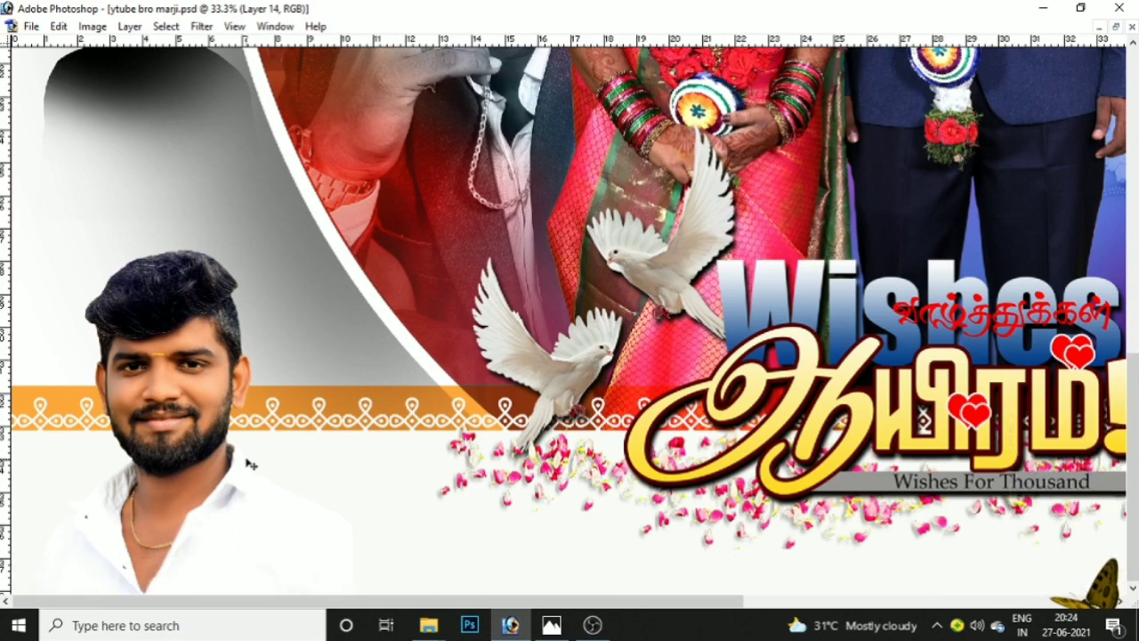
key("ctrl+plus")
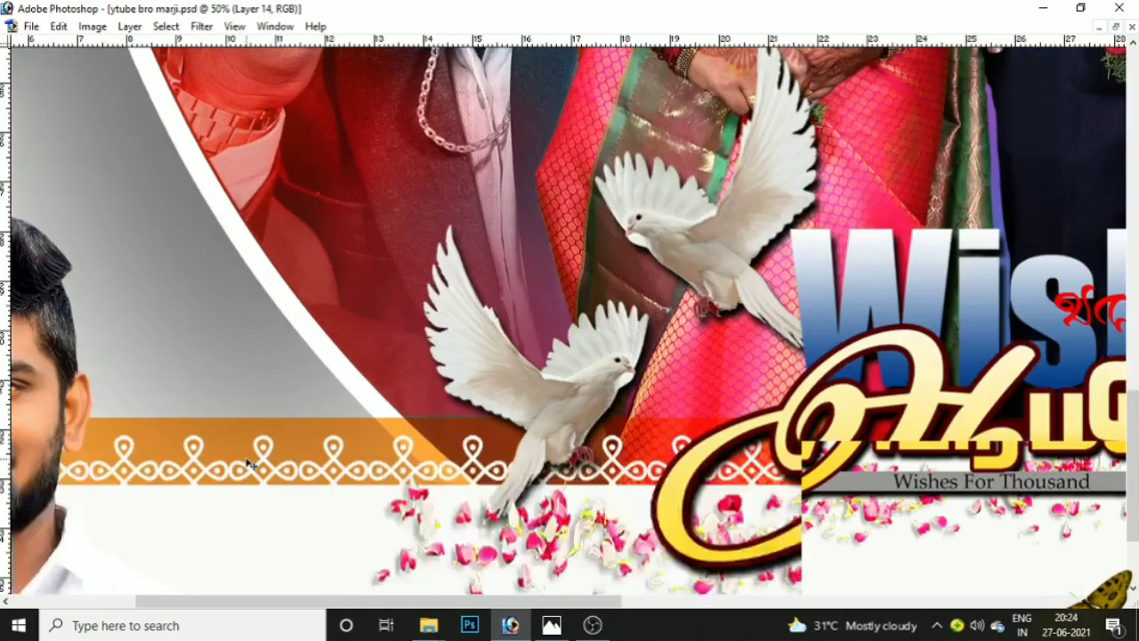
Examine the lower part of the banner from the left portrait across the doves, petals and greeting text to the right portrait at 50% magnification
scroll(249, 463, "left", 3)
scroll(247, 458, "left", 2)
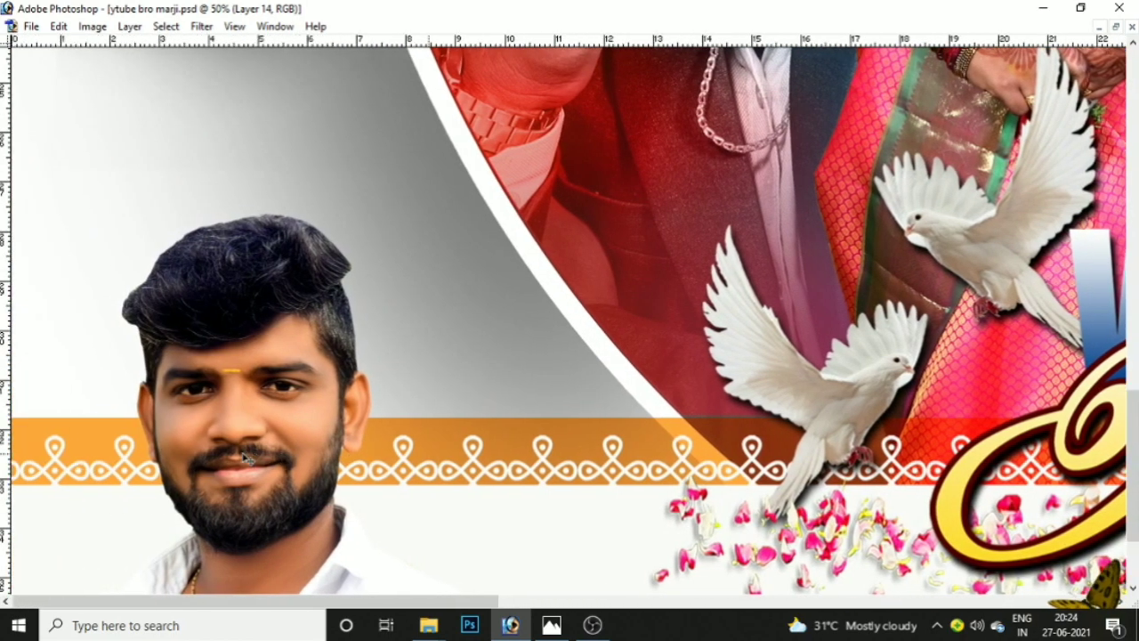
scroll(247, 459, "down", 3)
scroll(242, 452, "right", 4)
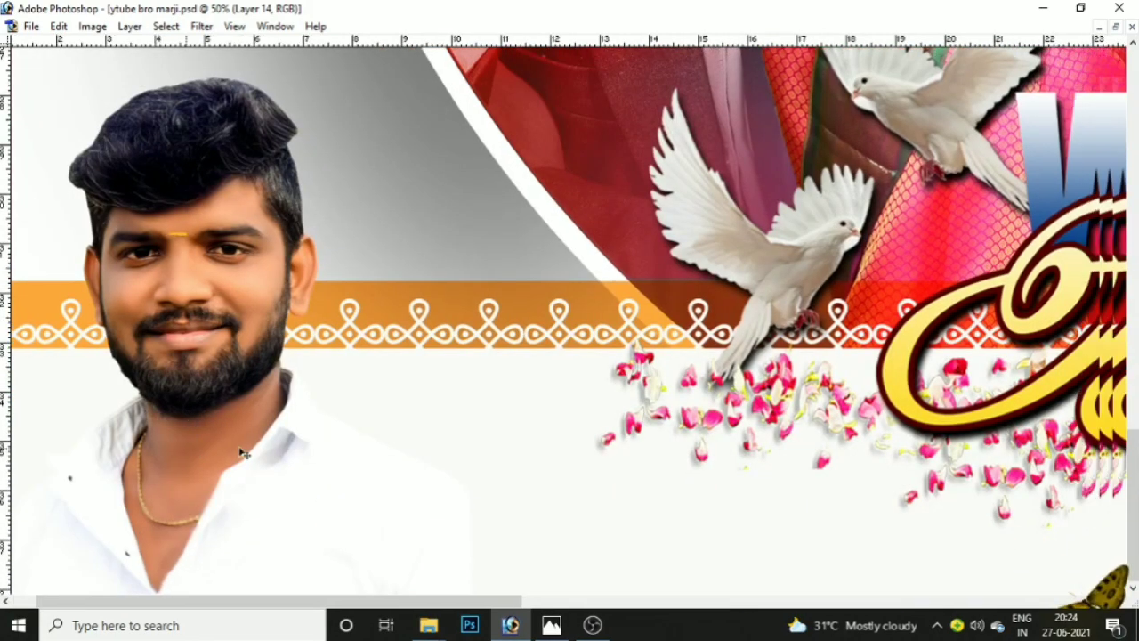
scroll(242, 451, "right", 5)
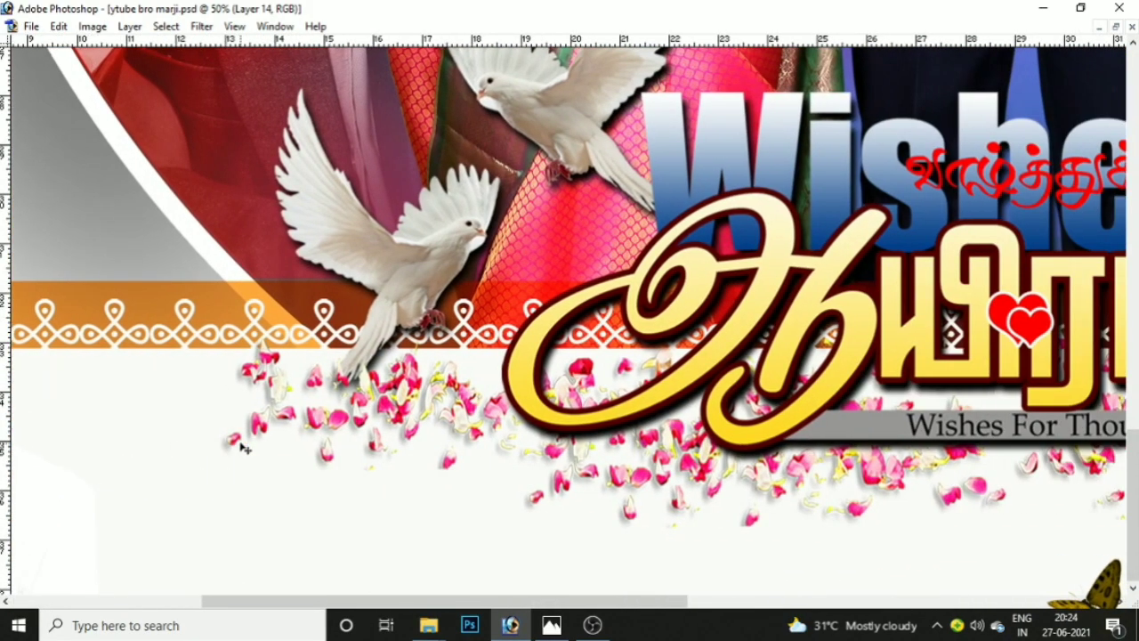
scroll(242, 449, "up", 2)
scroll(242, 449, "right", 6)
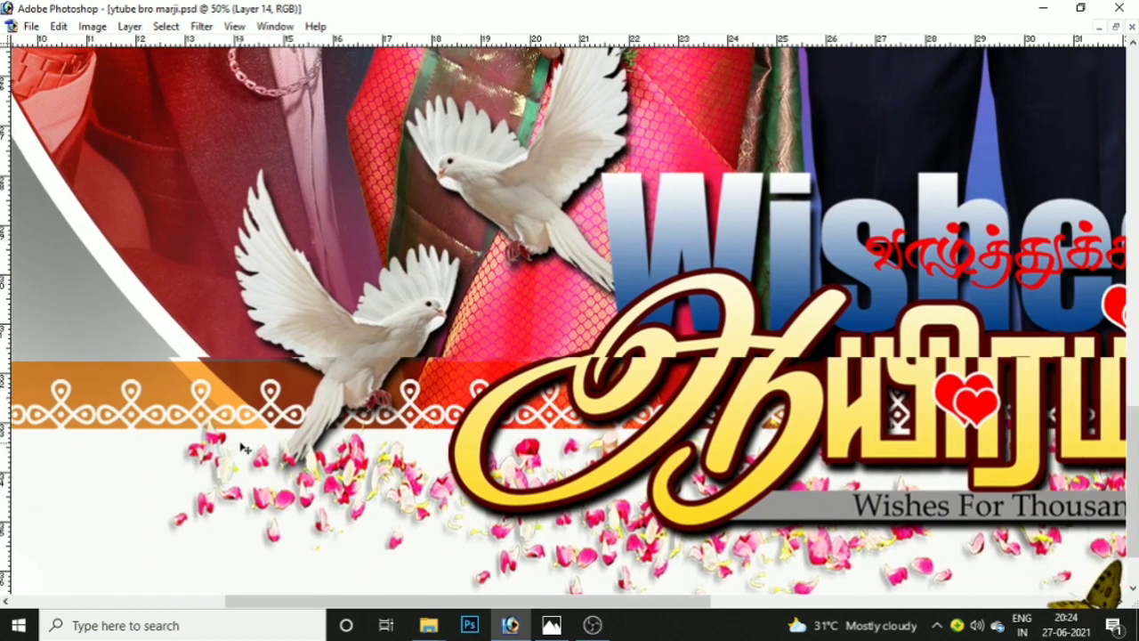
scroll(242, 450, "right", 1)
scroll(242, 449, "down", 2)
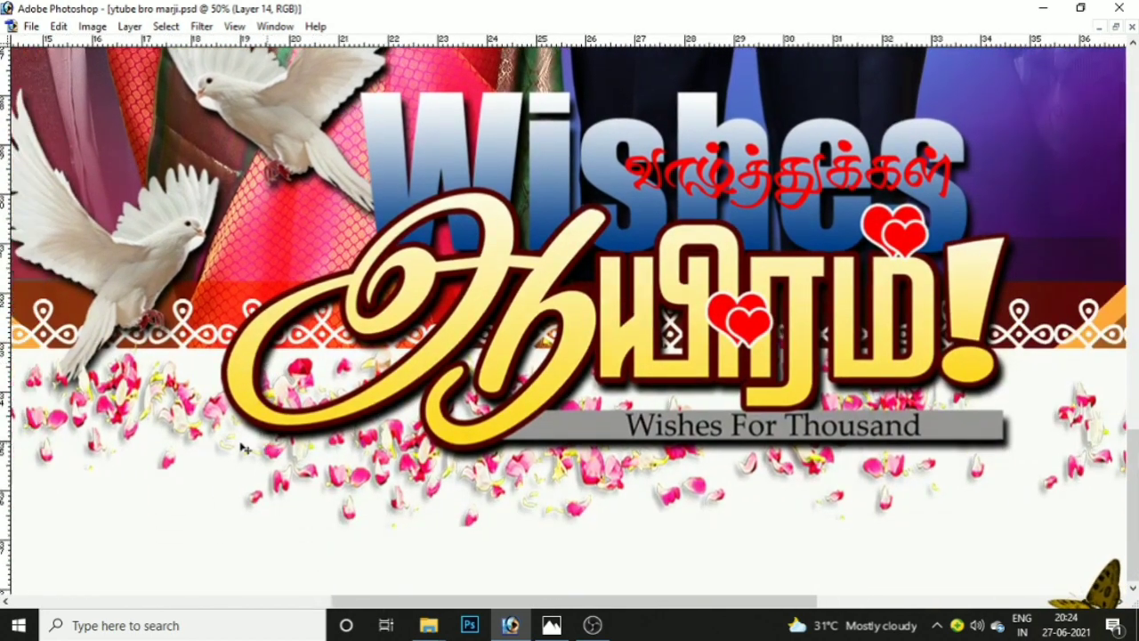
scroll(241, 449, "up", 2)
scroll(242, 449, "right", 5)
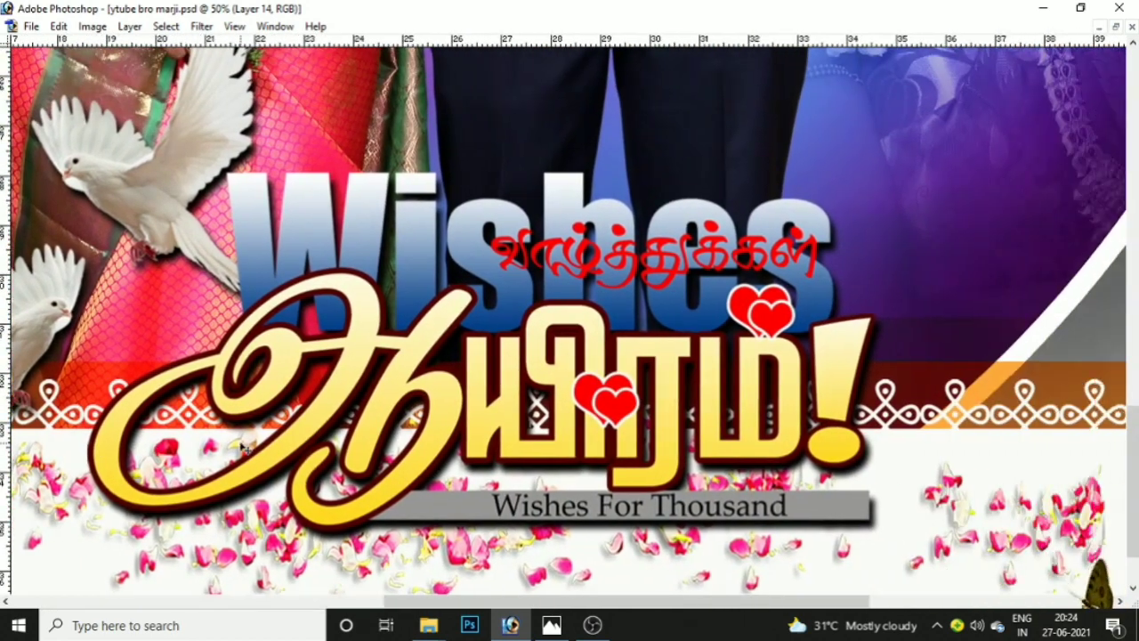
scroll(242, 449, "right", 14)
scroll(242, 449, "up", 2)
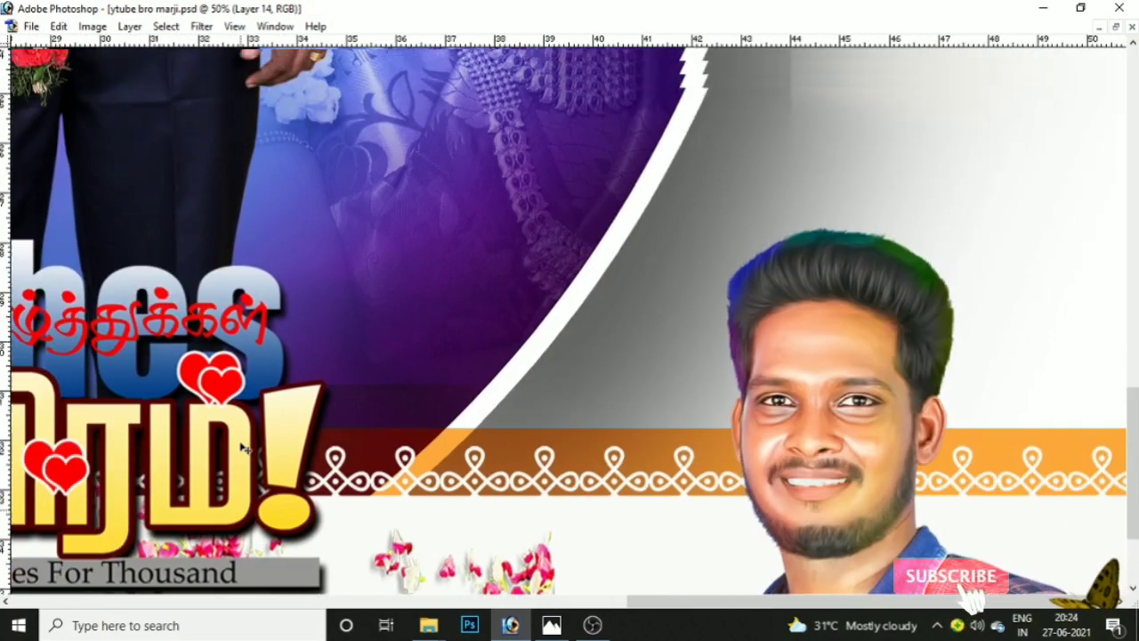
Examine the upper banner, the couple and the left-side silhouettes up close, view the whole design at 12.5%, and bring the hidden panels back
scroll(242, 449, "up", 1)
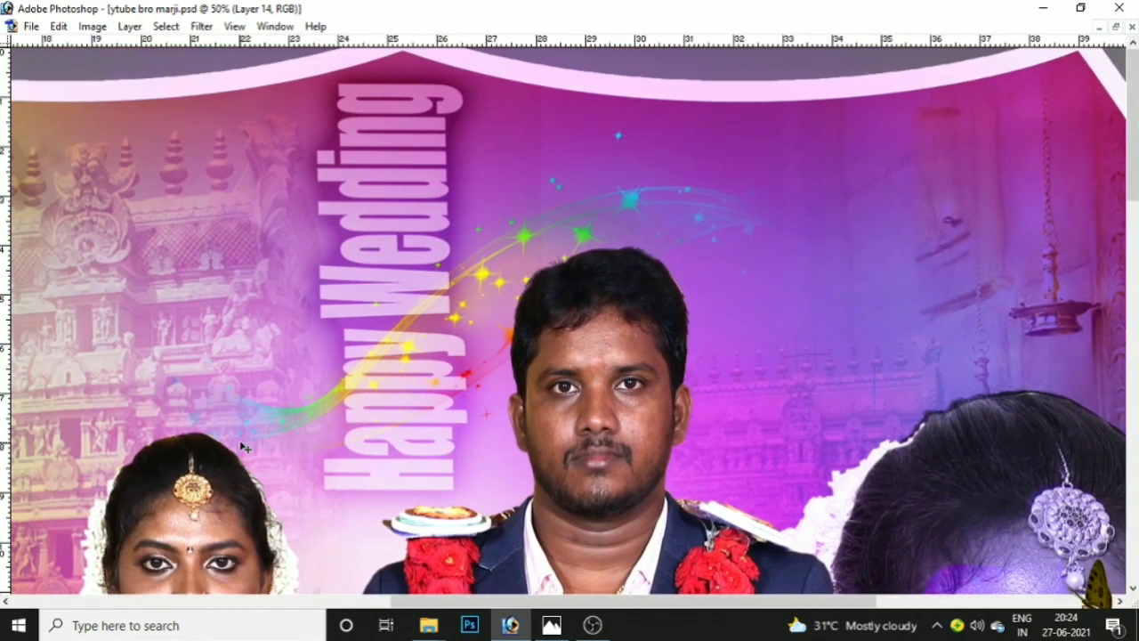
scroll(244, 447, "left", 10)
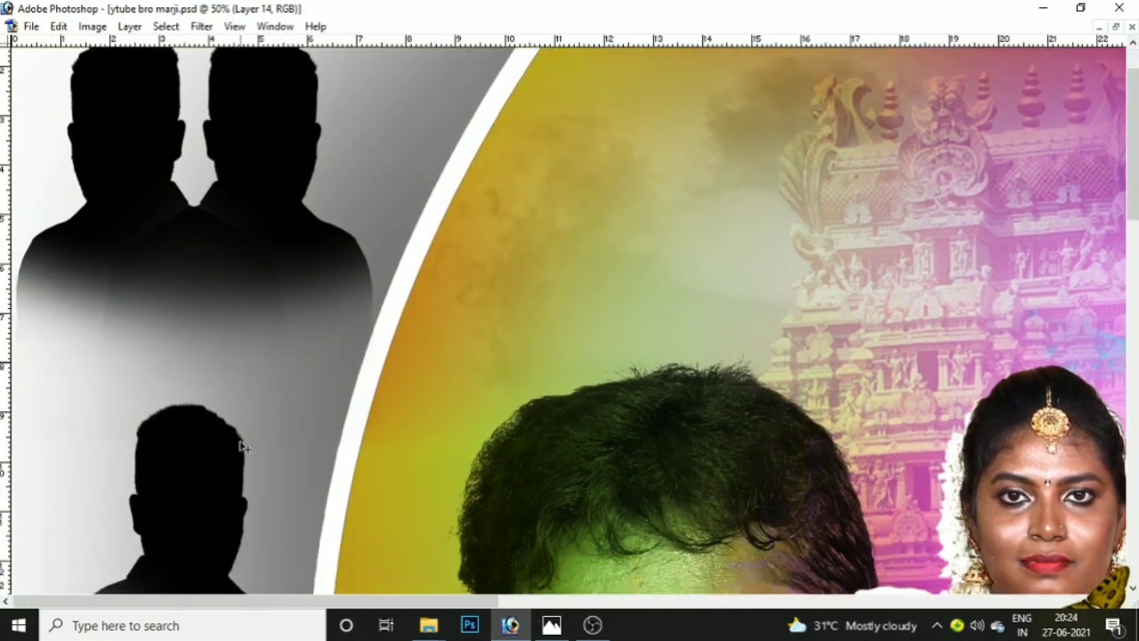
scroll(245, 447, "down", 3)
scroll(245, 447, "down", 7)
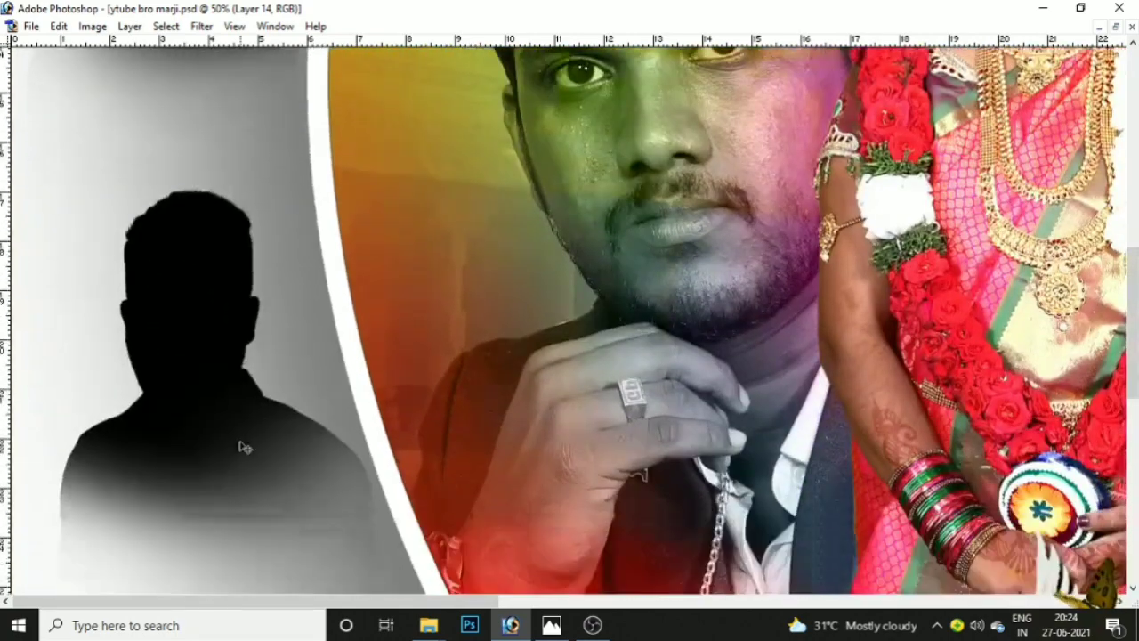
scroll(245, 447, "down", 7)
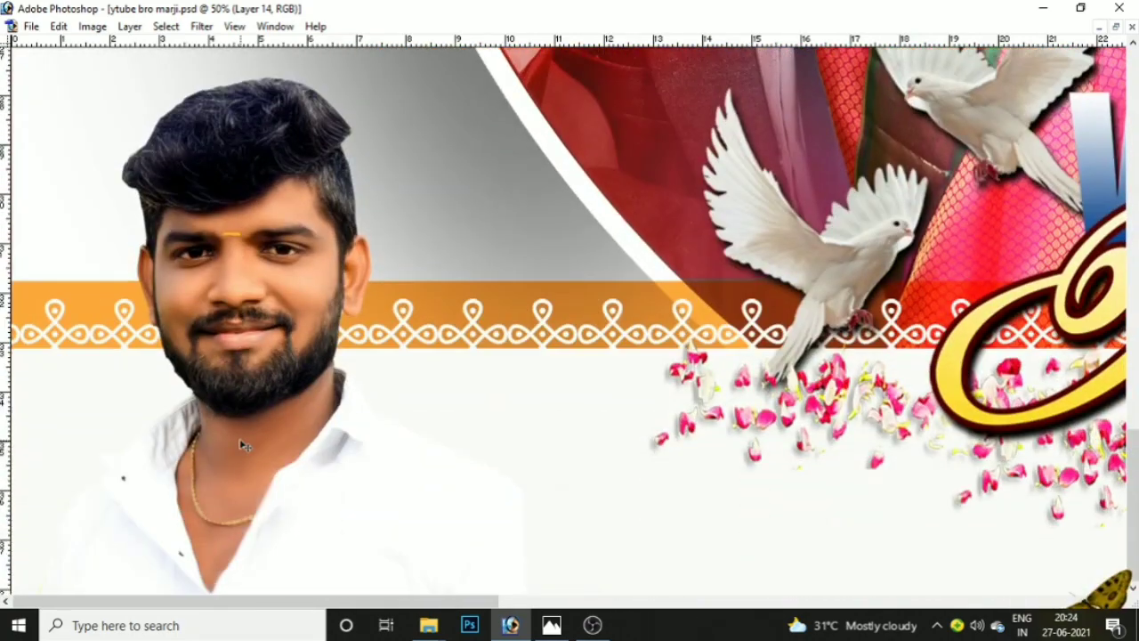
scroll(245, 447, "down", 4)
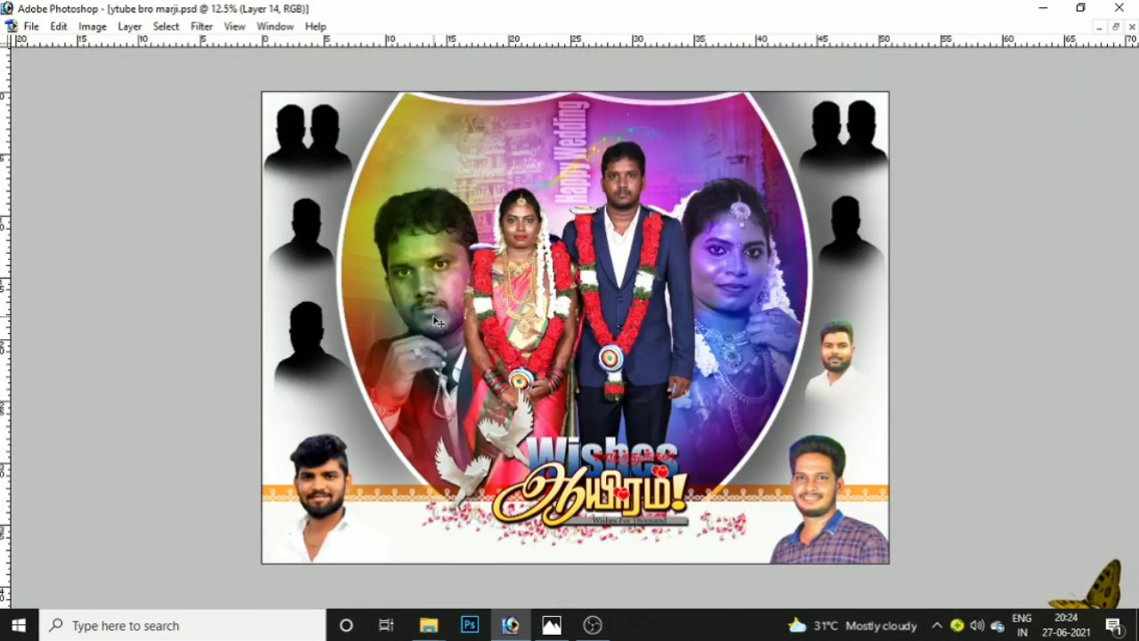
key("Tab")
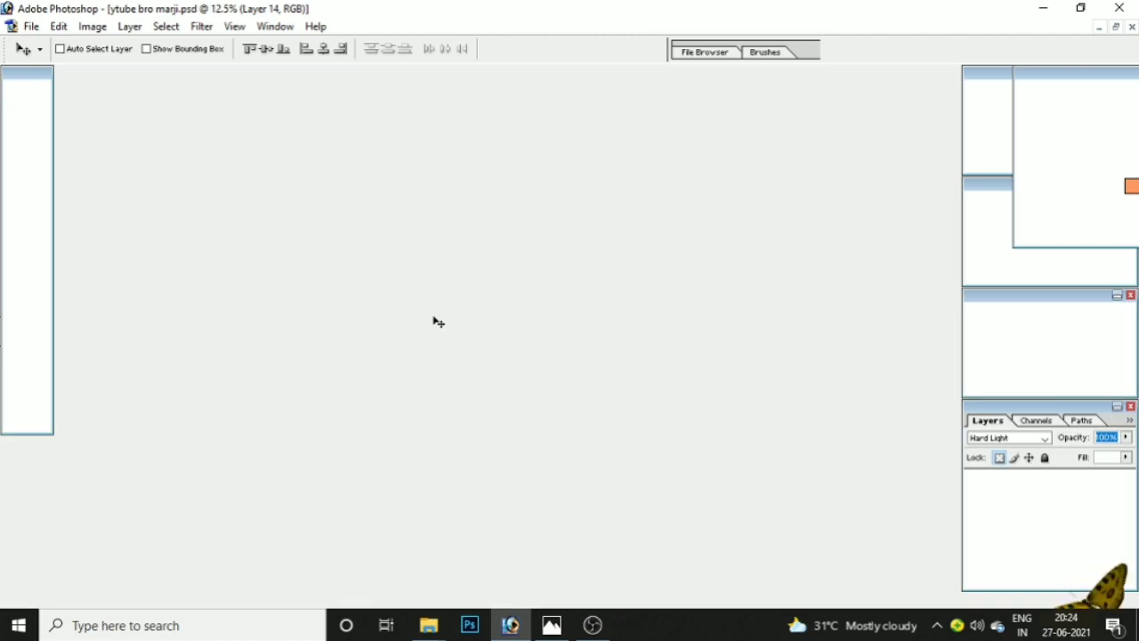